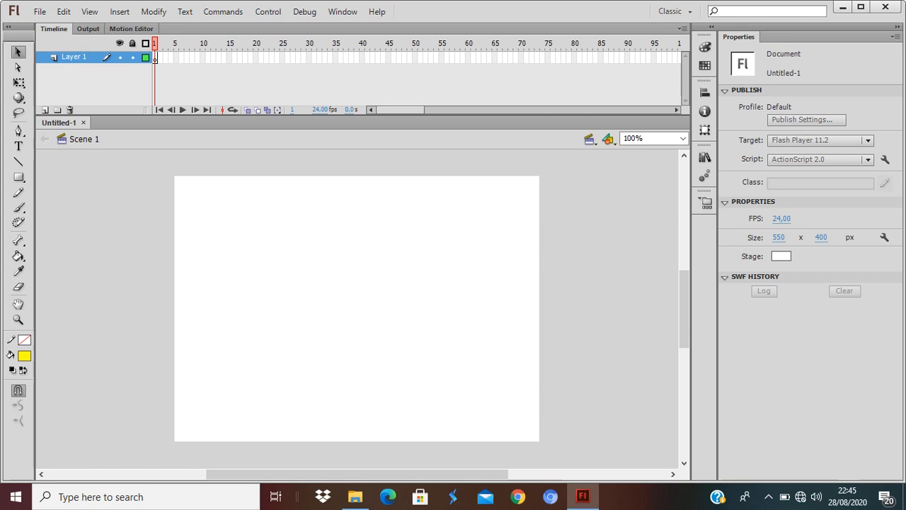
Rename Layer 1 as BG.
{"action": "double_click", "coordinate": [84, 60]}
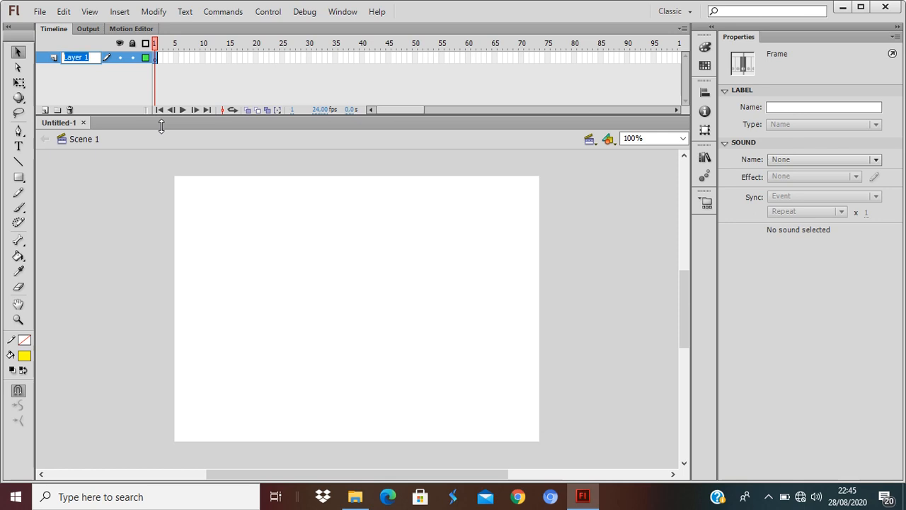
{"action": "type", "text": "BG"}
{"action": "key", "text": "Return"}
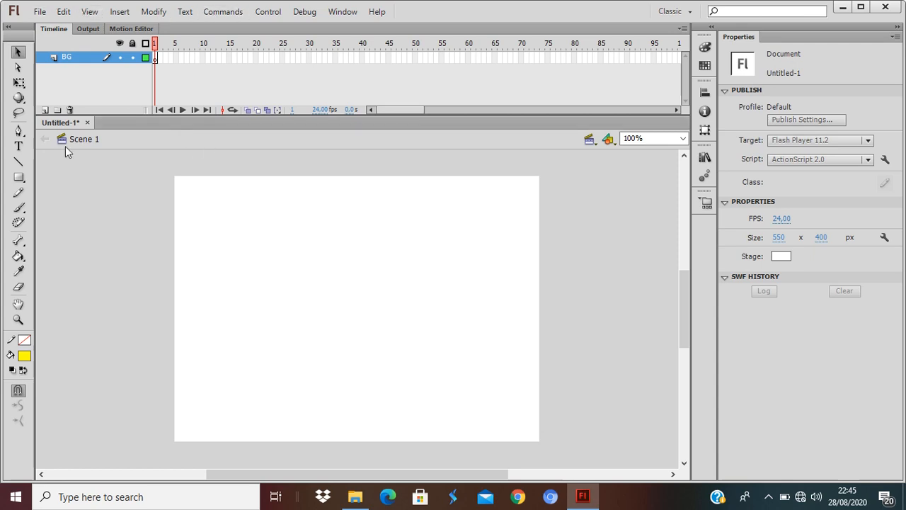
Draw a horizontal red line across the full width of the upper stage, and lock the BG layer.
{"action": "left_click", "coordinate": [19, 161]}
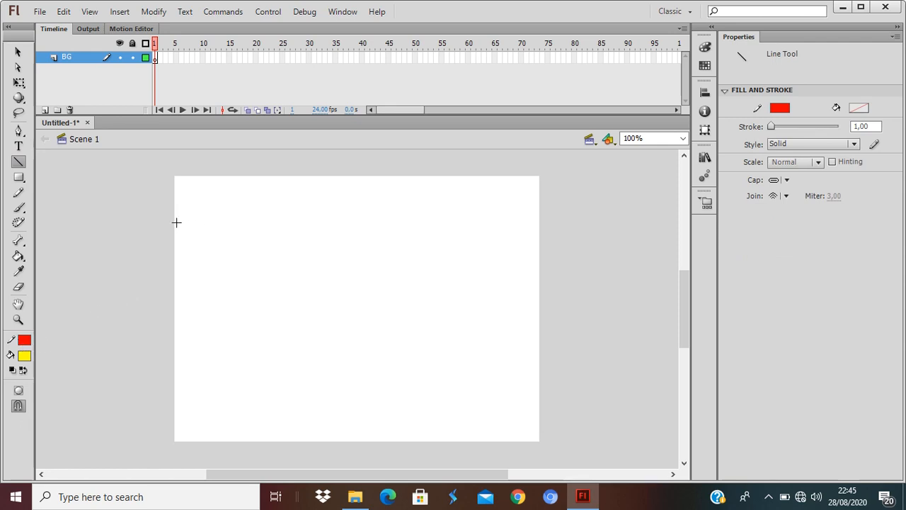
{"action": "left_click_drag", "start_coordinate": [176, 221], "coordinate": [533, 216]}
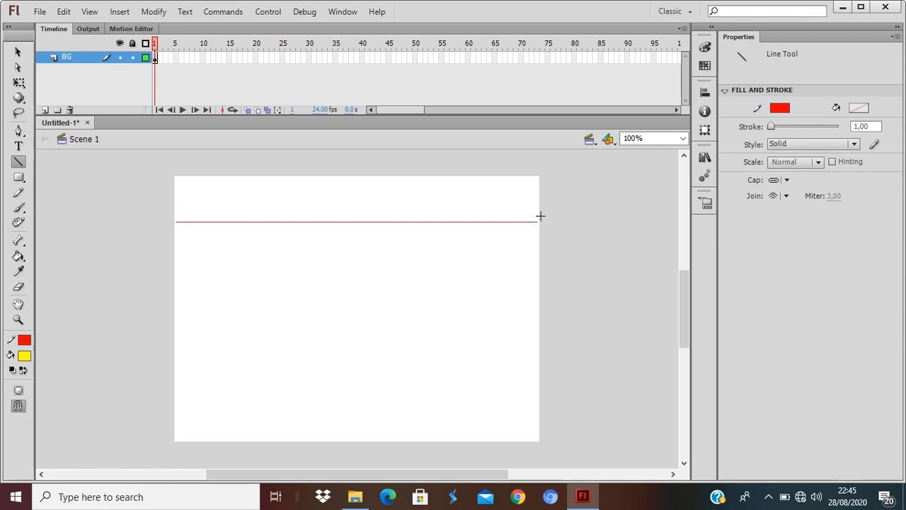
{"action": "left_click", "coordinate": [135, 61]}
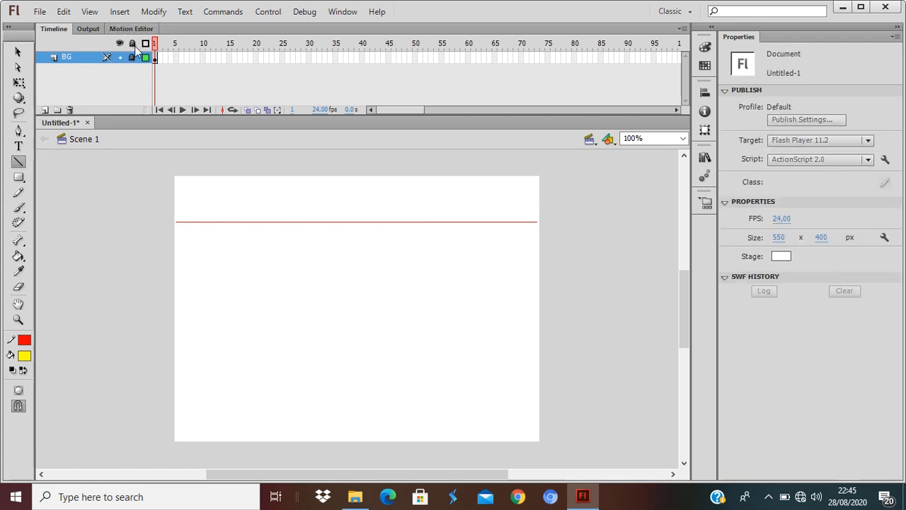
Add a layer named Bandul Kanan and draw a vertical red line on it, hanging from just right of the horizontal line's middle.
{"action": "left_click", "coordinate": [46, 109]}
{"action": "double_click", "coordinate": [75, 57]}
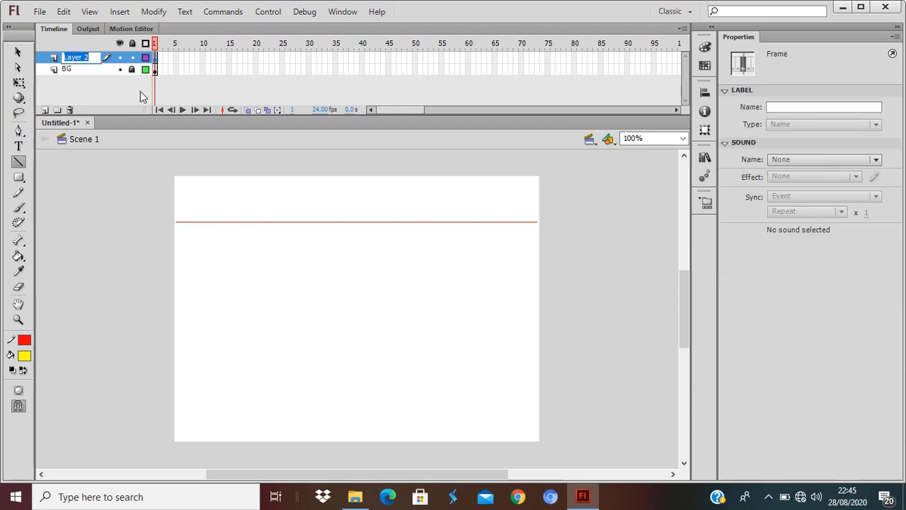
{"action": "type", "text": "Bandul"}
{"action": "type", "text": " Kanan"}
{"action": "left_click", "coordinate": [140, 93]}
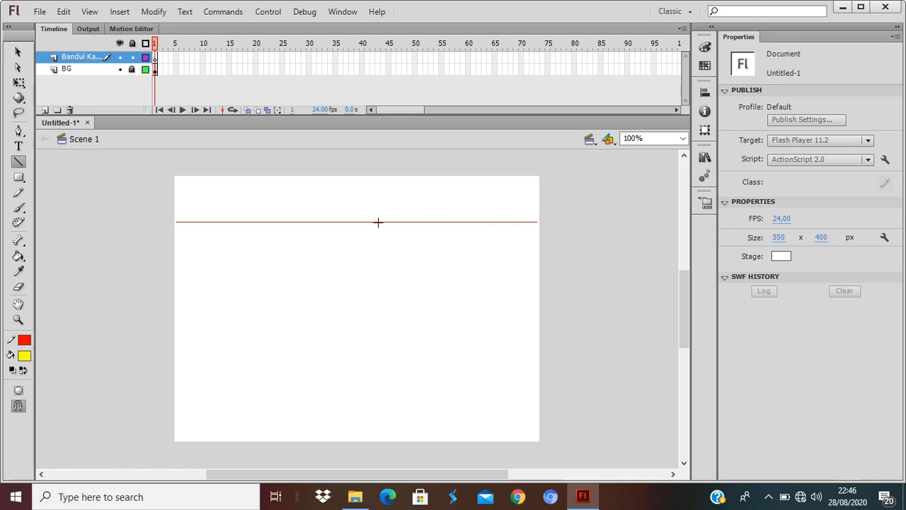
{"action": "left_click_drag", "start_coordinate": [378, 222], "coordinate": [378, 330]}
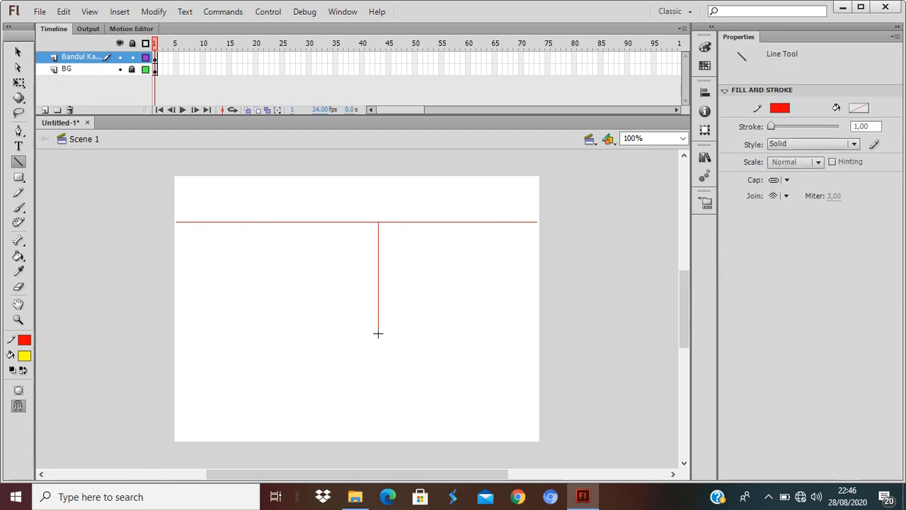
Draw a circle about 52 px wide at the vertical line's lower end, with no stroke and a red radial gradient fill.
{"action": "left_click_drag", "start_coordinate": [19, 177], "coordinate": [53, 192]}
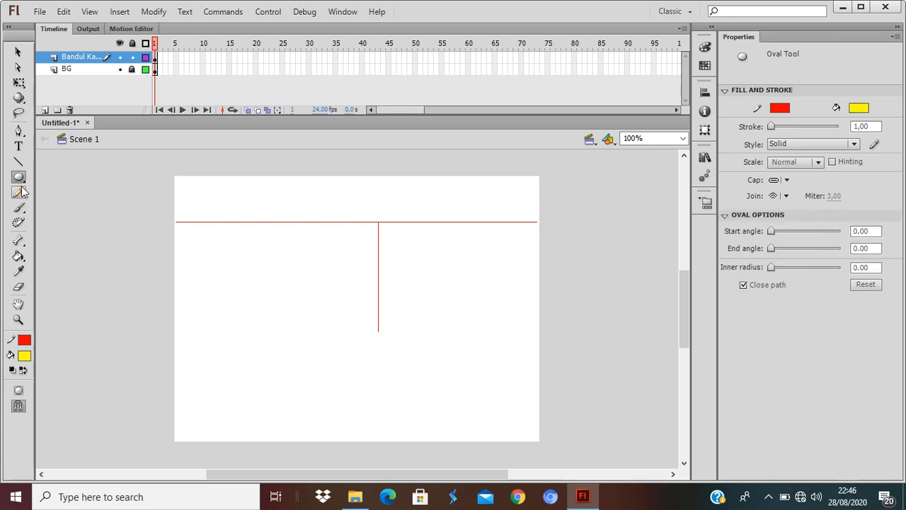
{"action": "left_click", "coordinate": [25, 342]}
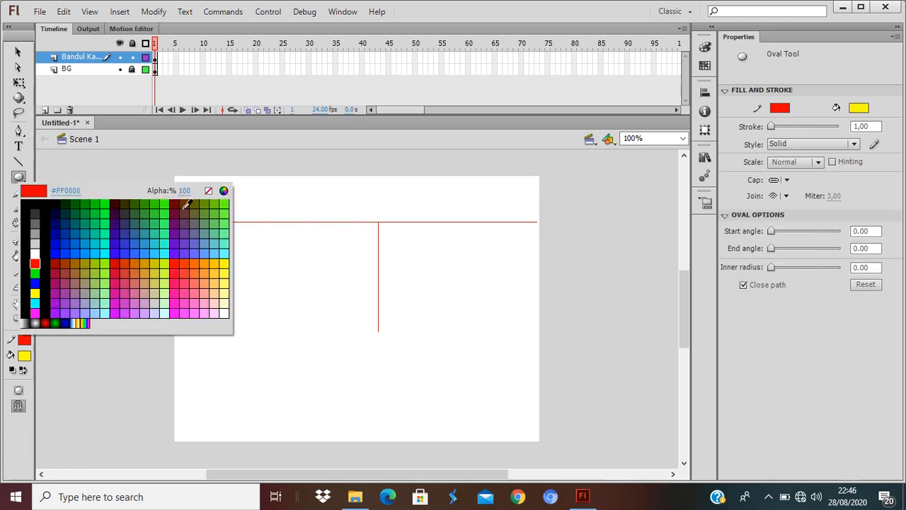
{"action": "left_click", "coordinate": [208, 193]}
{"action": "left_click", "coordinate": [24, 356]}
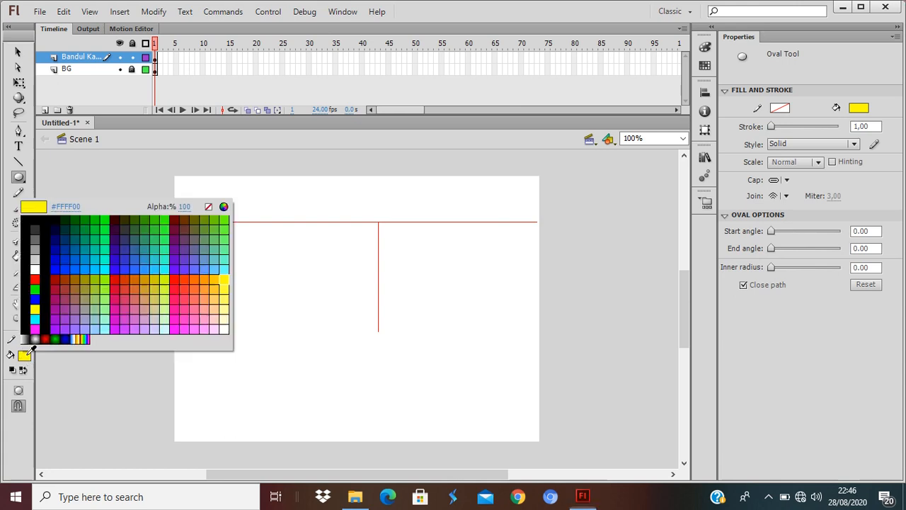
{"action": "left_click", "coordinate": [44, 339]}
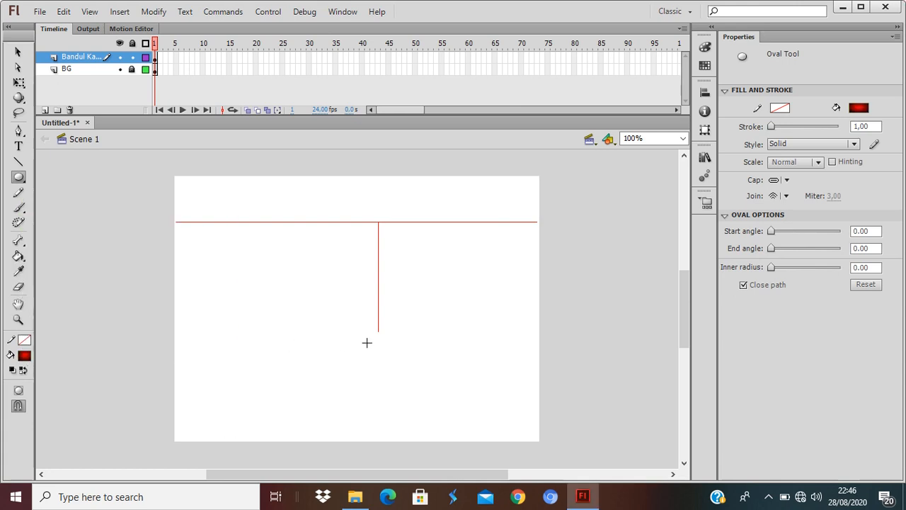
{"action": "left_click_drag", "start_coordinate": [292, 352], "coordinate": [379, 342]}
{"action": "key", "text": "v"}
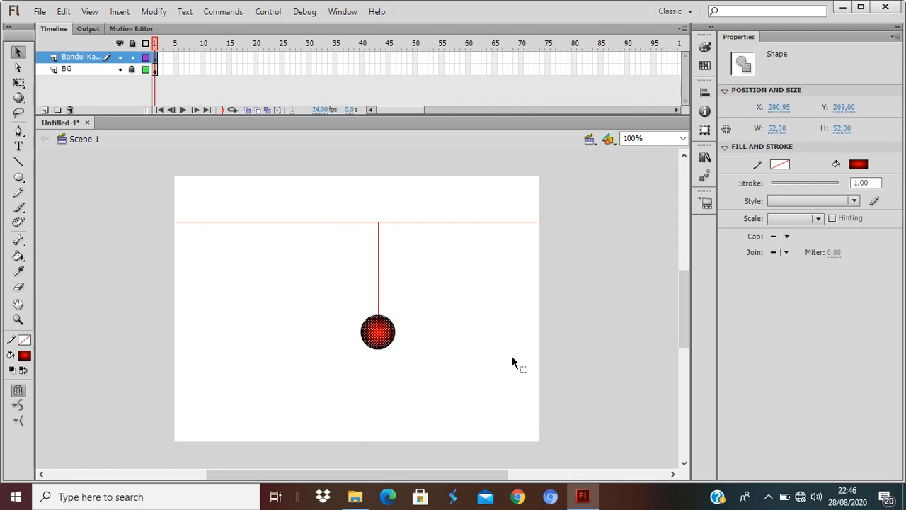
Copy the whole pendulum, both string and ball, and lock the Bandul Kanan layer.
{"action": "left_click", "coordinate": [459, 338]}
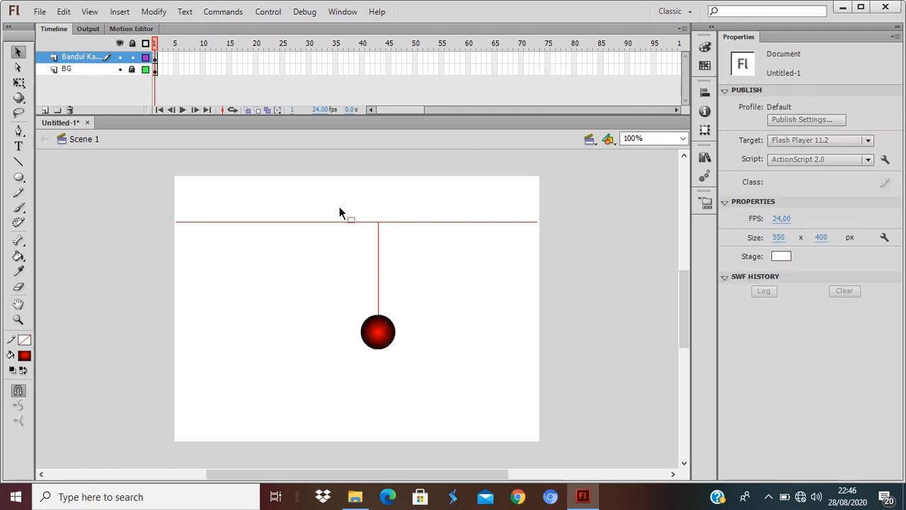
{"action": "left_click_drag", "start_coordinate": [340, 206], "coordinate": [456, 400]}
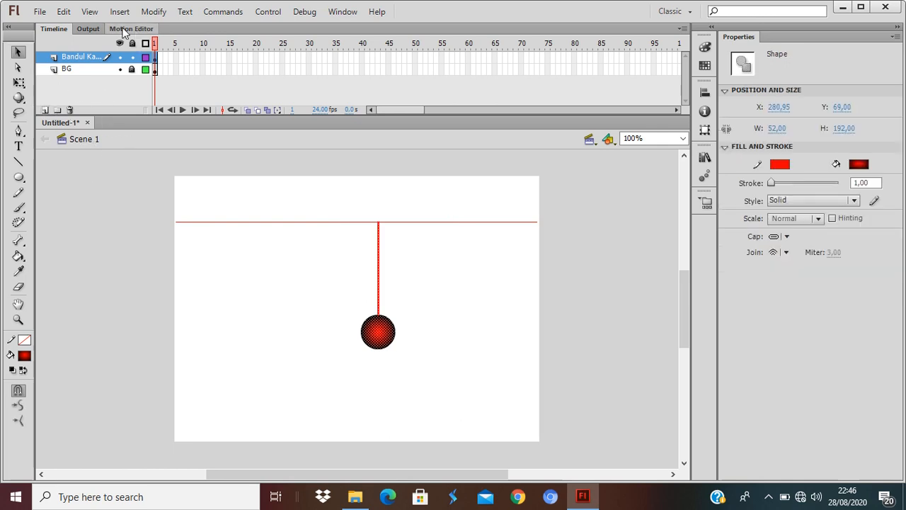
{"action": "left_click", "coordinate": [135, 62]}
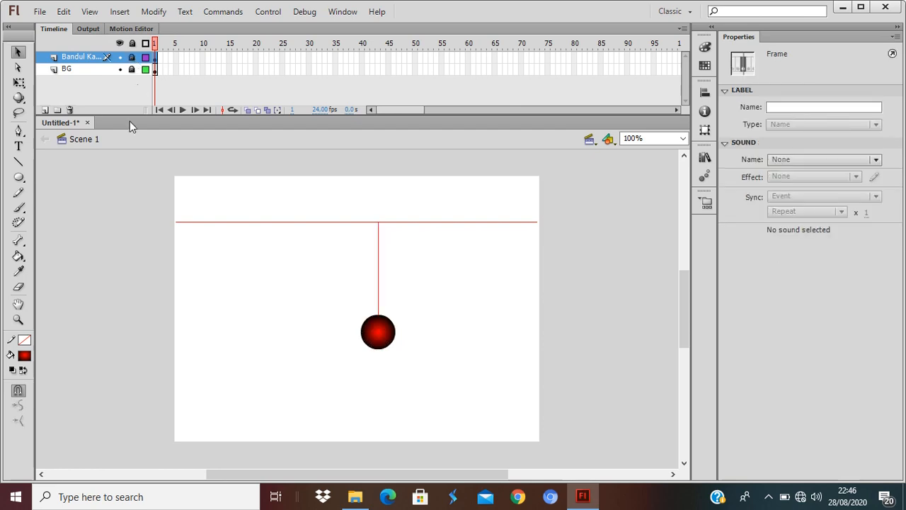
Add a new layer above the others and name it Bandul Kiri.
{"action": "left_click", "coordinate": [45, 110]}
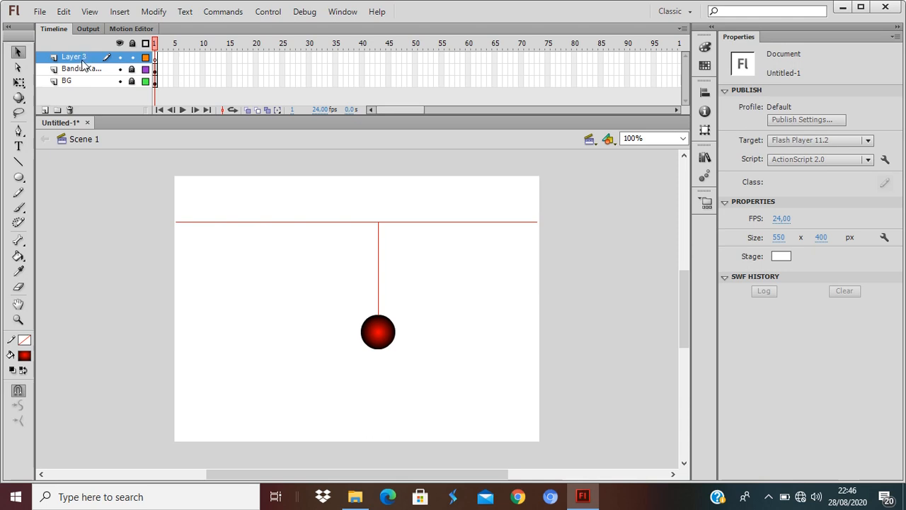
{"action": "left_click", "coordinate": [81, 60]}
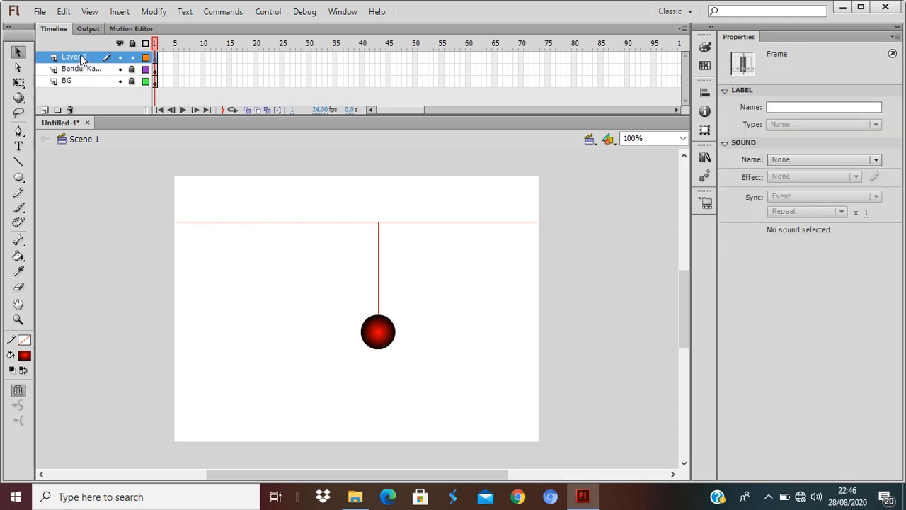
{"action": "double_click", "coordinate": [76, 59]}
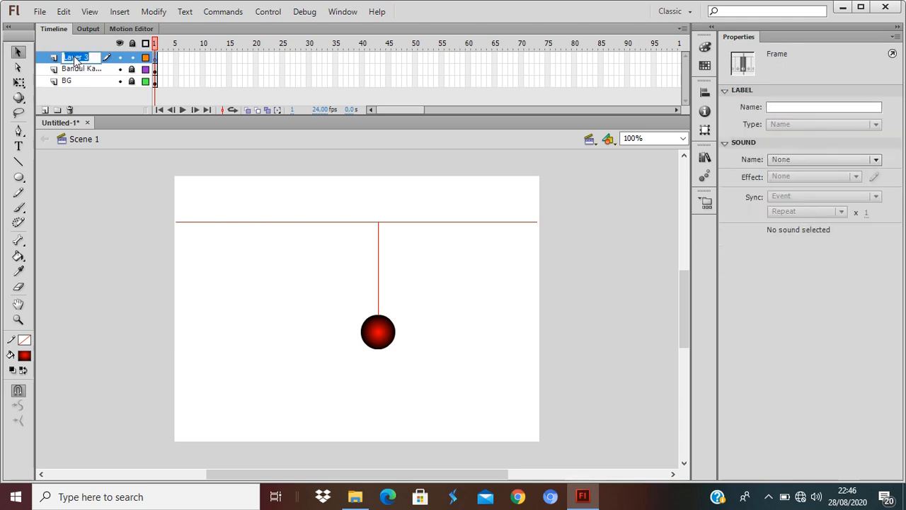
{"action": "type", "text": "Bandul Kiri"}
Paste the pendulum into Bandul Kiri and place it directly left of the first one, hanging from the horizontal line with the balls touching.
{"action": "left_click", "coordinate": [176, 320]}
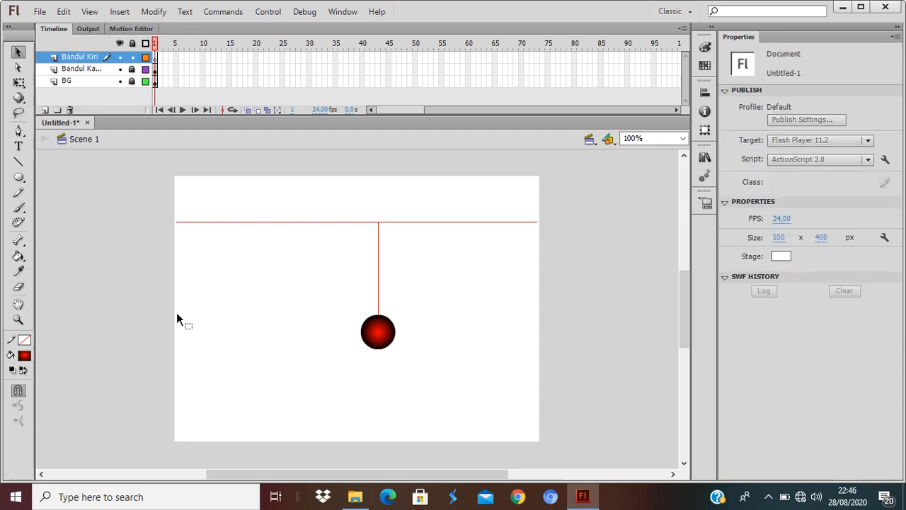
{"action": "key", "text": "ctrl+v"}
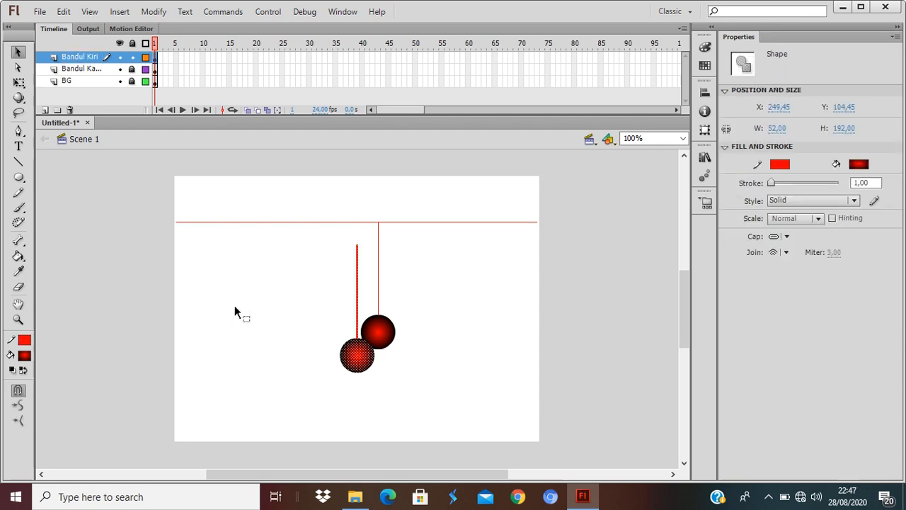
{"action": "left_click_drag", "start_coordinate": [361, 375], "coordinate": [350, 356]}
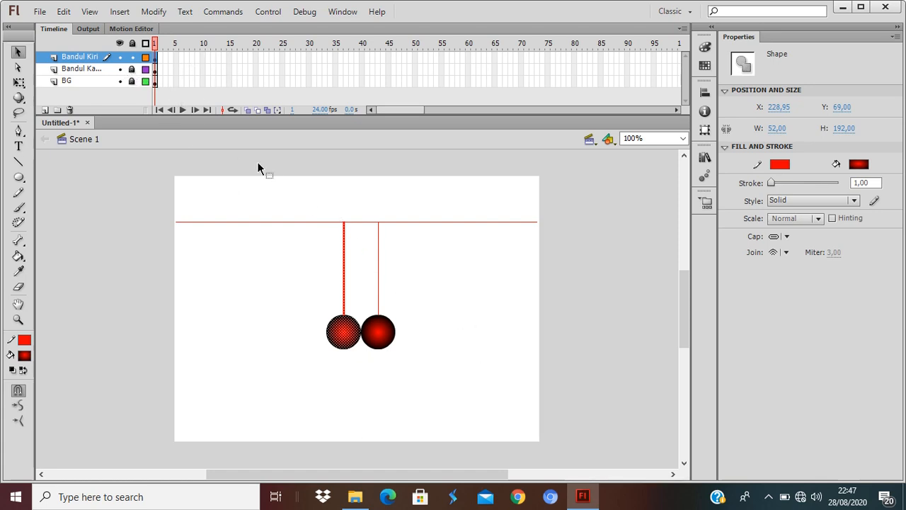
Unlock the Bandul Kanan layer and nudge both pendulums together about 18 px left to the middle of the stage.
{"action": "left_click", "coordinate": [133, 69]}
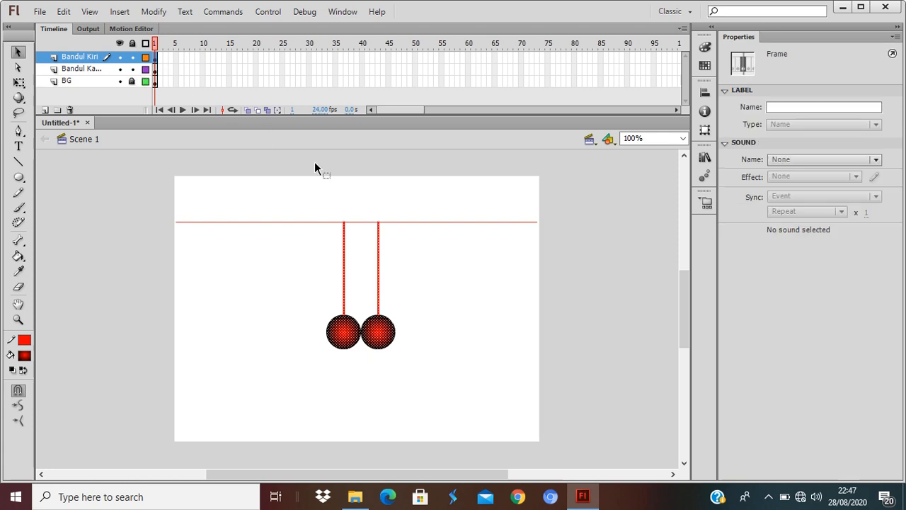
{"action": "left_click_drag", "start_coordinate": [353, 438], "coordinate": [266, 439]}
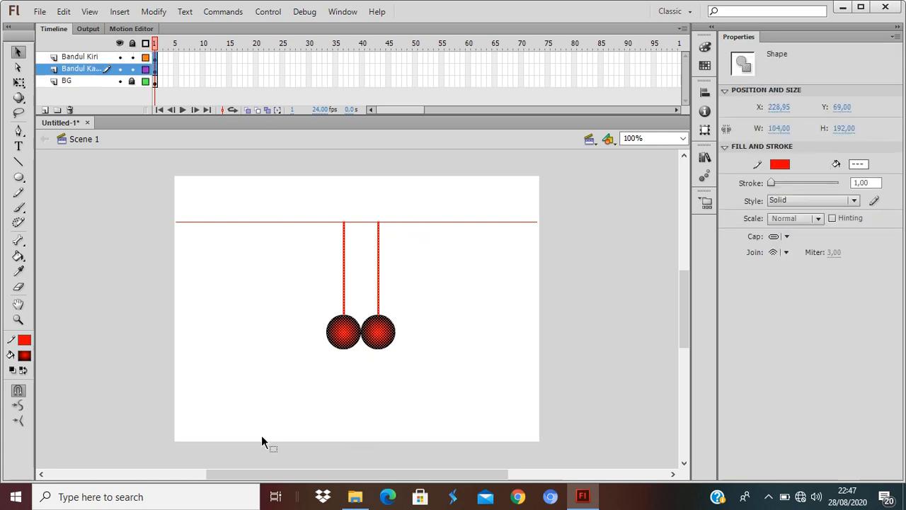
{"action": "key", "text": "Left"}
{"action": "key", "text": "Left"}
{"action": "key", "text": "Left"}
{"action": "key", "text": "Left"}
{"action": "key", "text": "Left"}
{"action": "key", "text": "Left"}
{"action": "key", "text": "Left"}
{"action": "key", "text": "Left"}
{"action": "key", "text": "Left"}
{"action": "key", "text": "Left"}
{"action": "key", "text": "Left"}
{"action": "key", "text": "Left"}
{"action": "key", "text": "Left"}
{"action": "key", "text": "Left"}
{"action": "key", "text": "Left"}
{"action": "key", "text": "Left"}
{"action": "key", "text": "Left"}
{"action": "key", "text": "Left"}
{"action": "key", "text": "Left"}
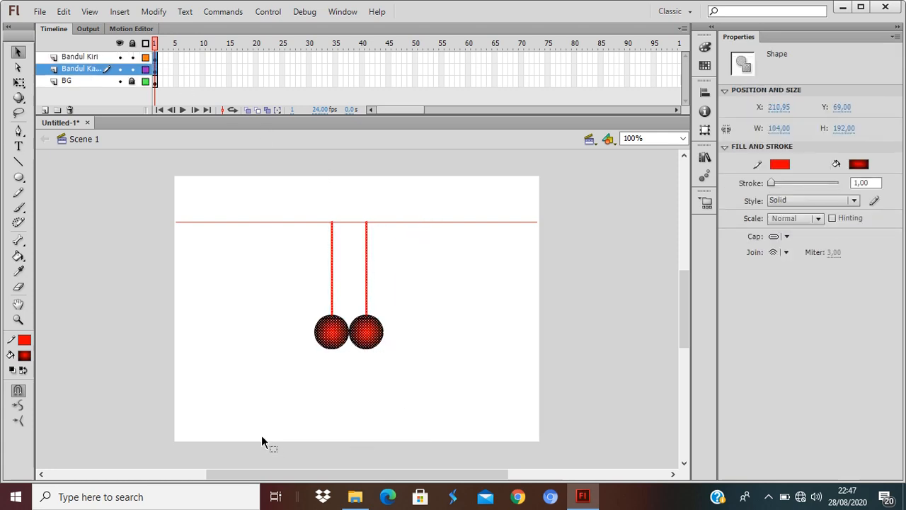
{"action": "left_click", "coordinate": [451, 329]}
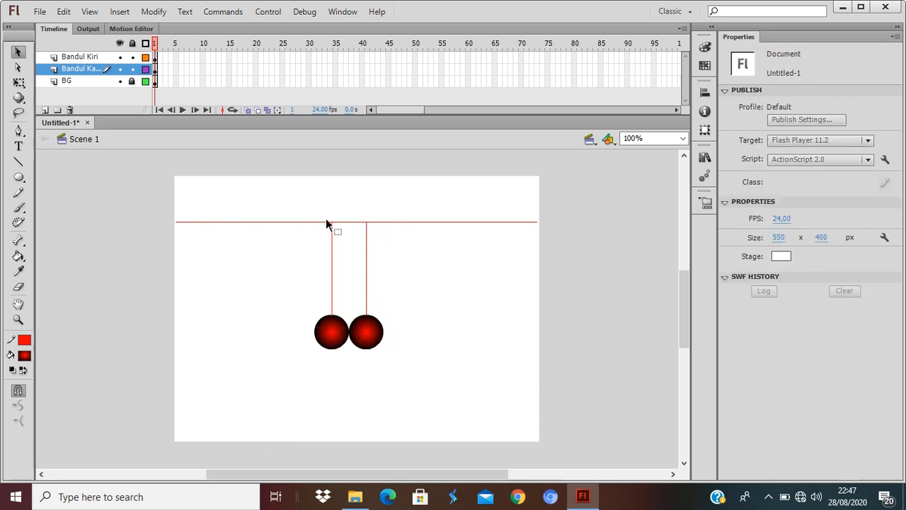
Move the Bandul Kanan pendulum's pivot to the top of its string and rotate it outward up to the right.
{"action": "left_click", "coordinate": [155, 69]}
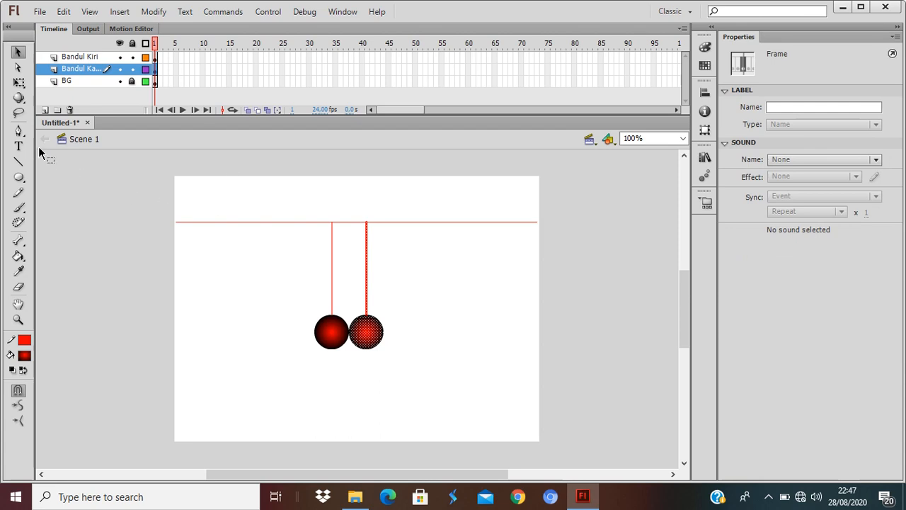
{"action": "left_click", "coordinate": [18, 82]}
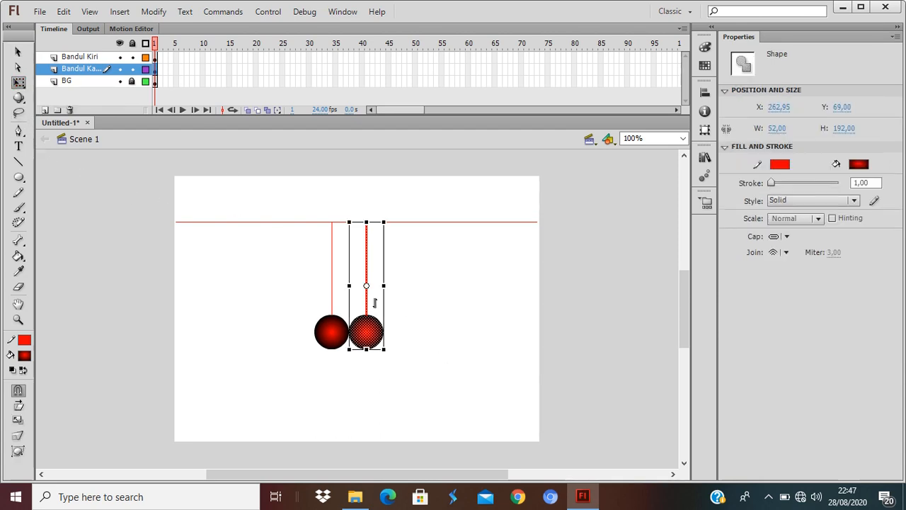
{"action": "left_click_drag", "start_coordinate": [368, 287], "coordinate": [366, 221]}
{"action": "left_click_drag", "start_coordinate": [386, 349], "coordinate": [492, 289]}
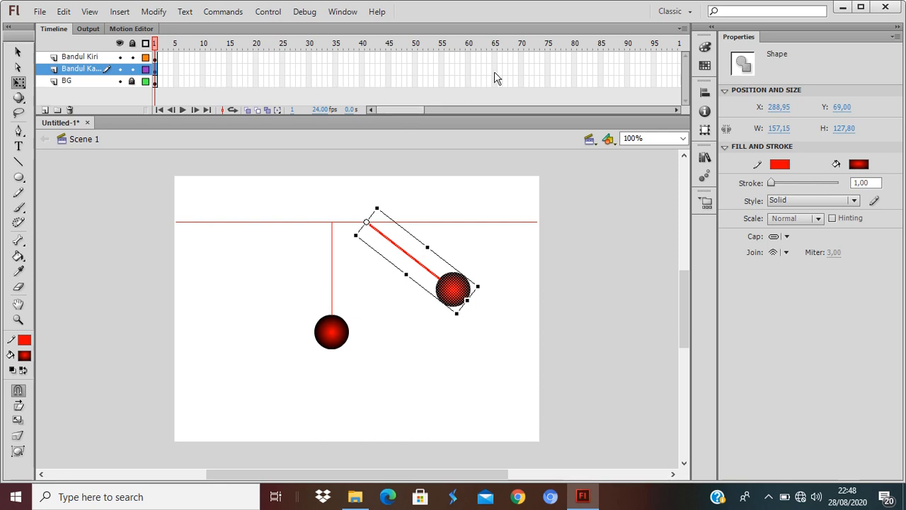
Insert keyframes at frame 48 on the Bandul Kanan, Bandul Kiri and BG layers.
{"action": "left_click", "coordinate": [405, 71]}
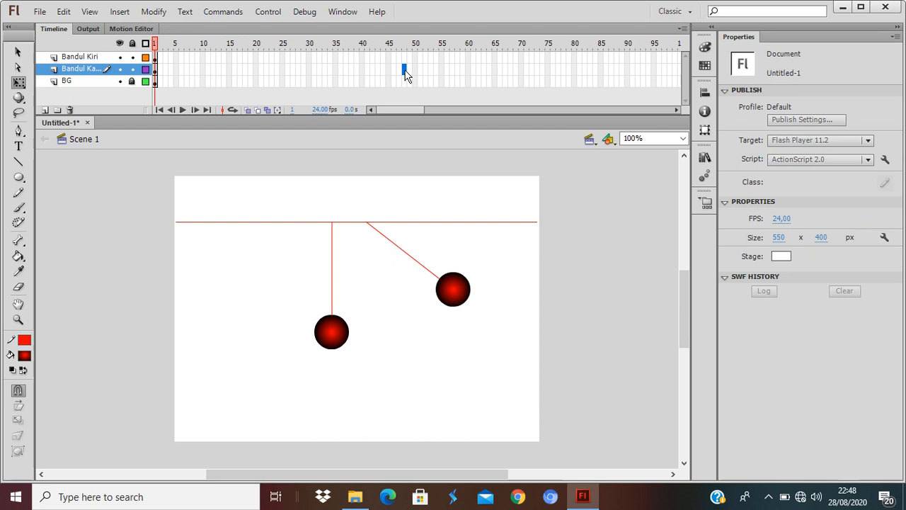
{"action": "right_click", "coordinate": [406, 76]}
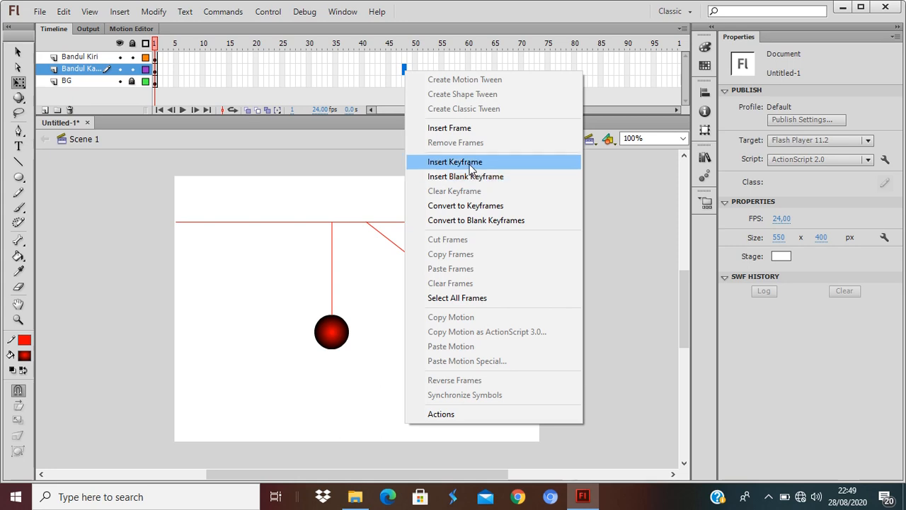
{"action": "left_click", "coordinate": [470, 165]}
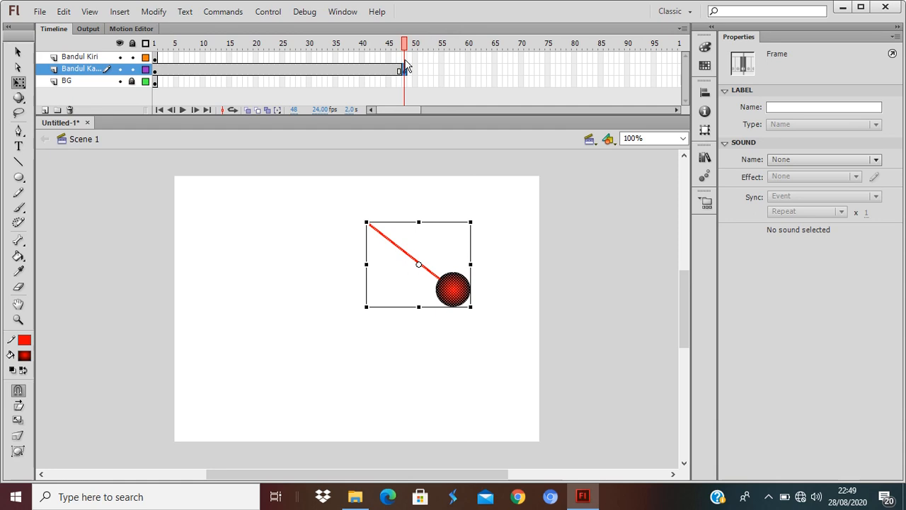
{"action": "right_click", "coordinate": [406, 58]}
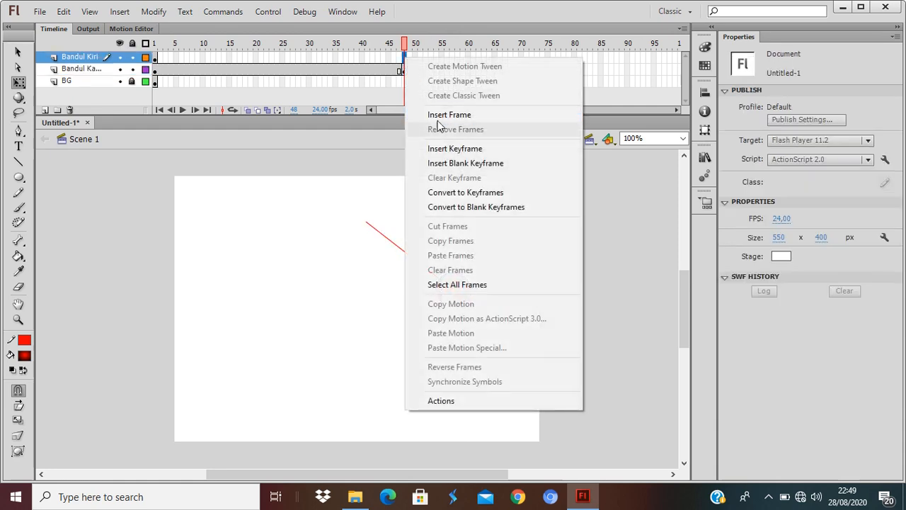
{"action": "left_click", "coordinate": [451, 149]}
{"action": "right_click", "coordinate": [405, 83]}
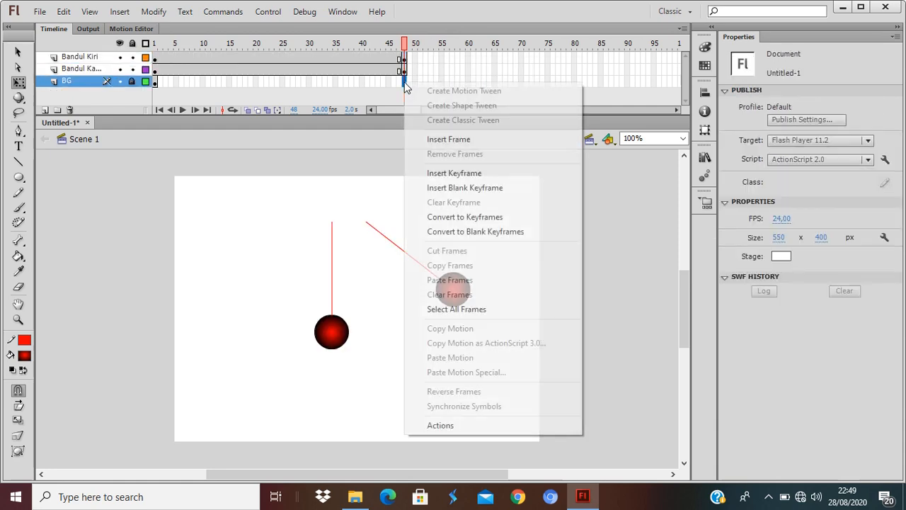
{"action": "left_click", "coordinate": [436, 173]}
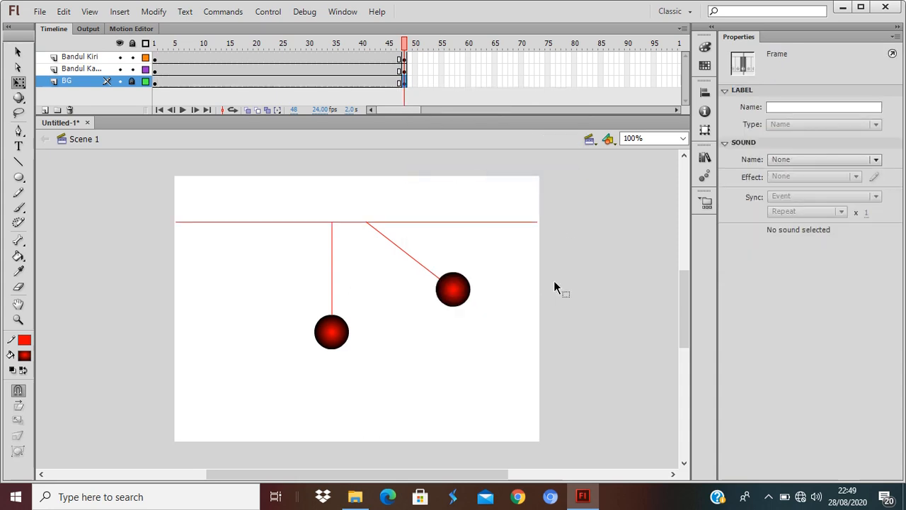
Create a classic tween on the Bandul Kanan layer between its keyframes at frames 1 and 48.
{"action": "left_click", "coordinate": [405, 69]}
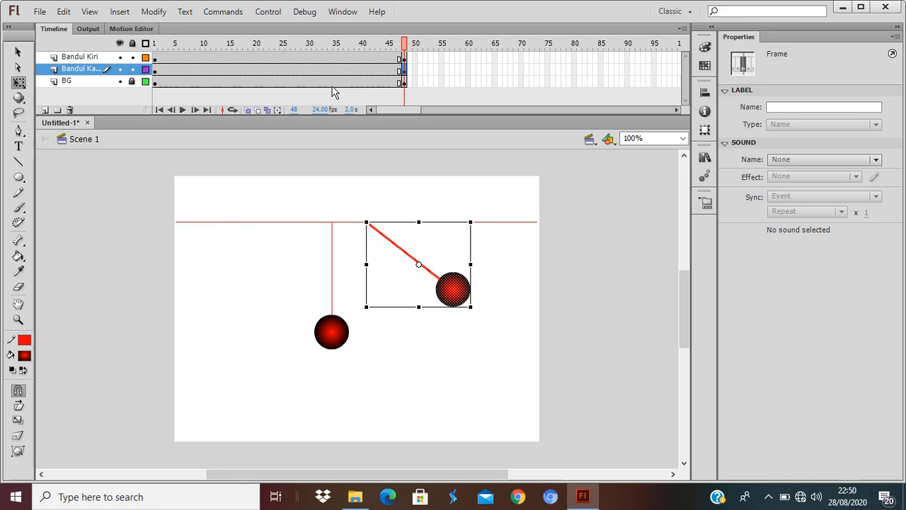
{"action": "left_click", "coordinate": [156, 71]}
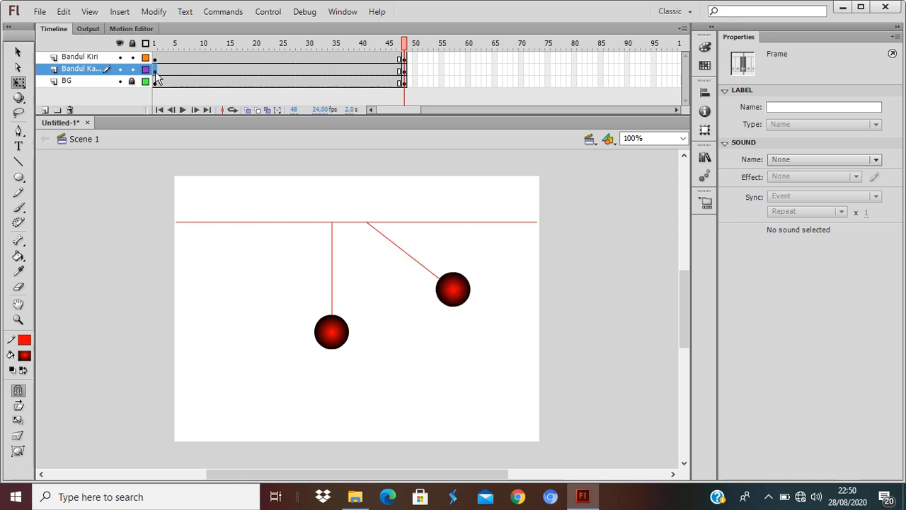
{"action": "left_click", "coordinate": [405, 71]}
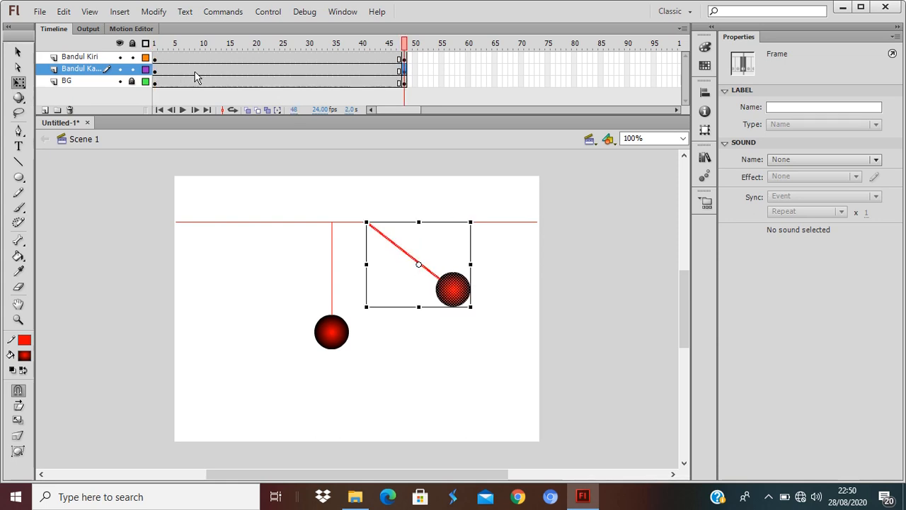
{"action": "left_click", "coordinate": [155, 73]}
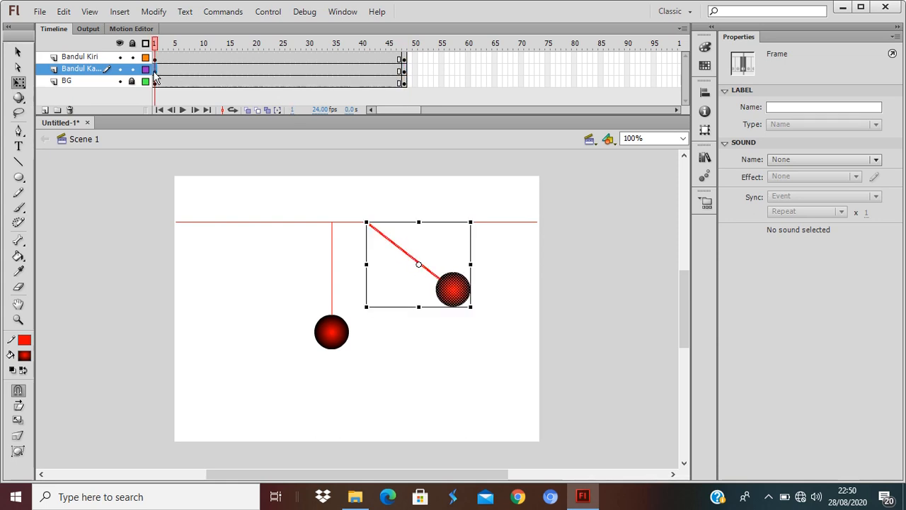
{"action": "left_click", "coordinate": [404, 72]}
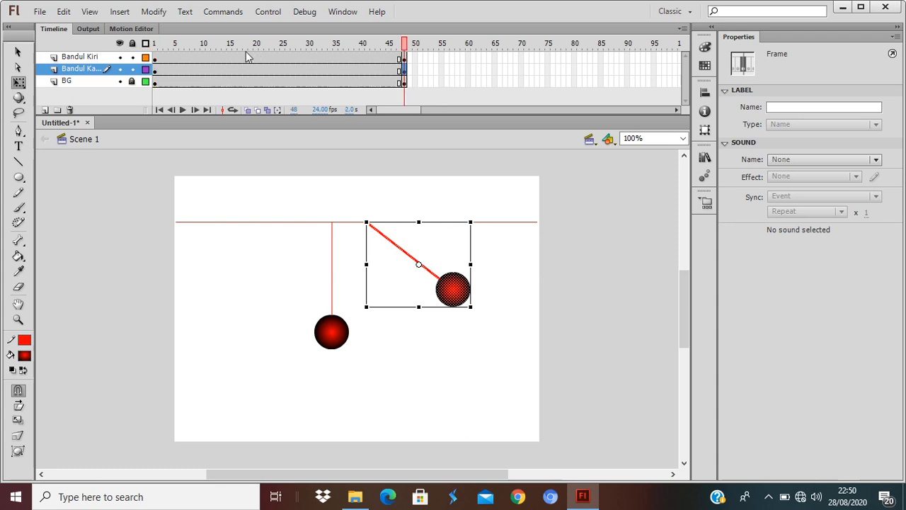
{"action": "right_click", "coordinate": [306, 70]}
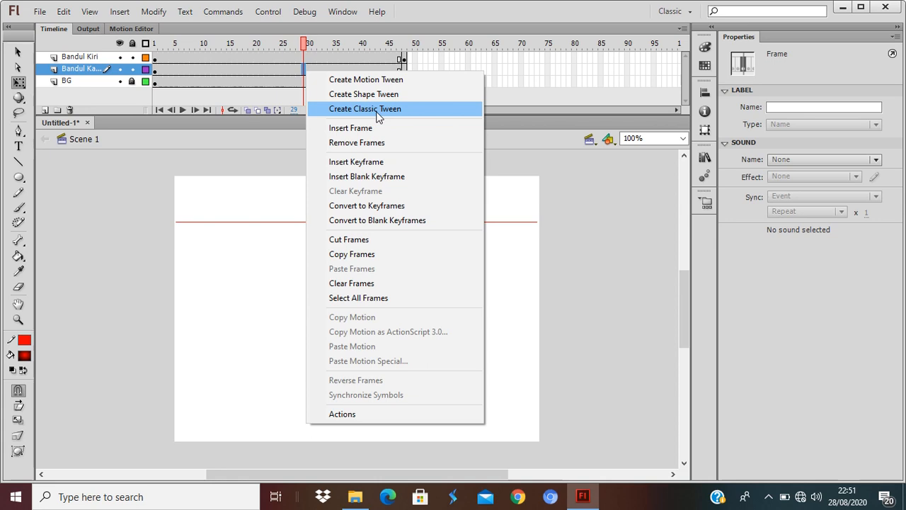
{"action": "left_click", "coordinate": [377, 116]}
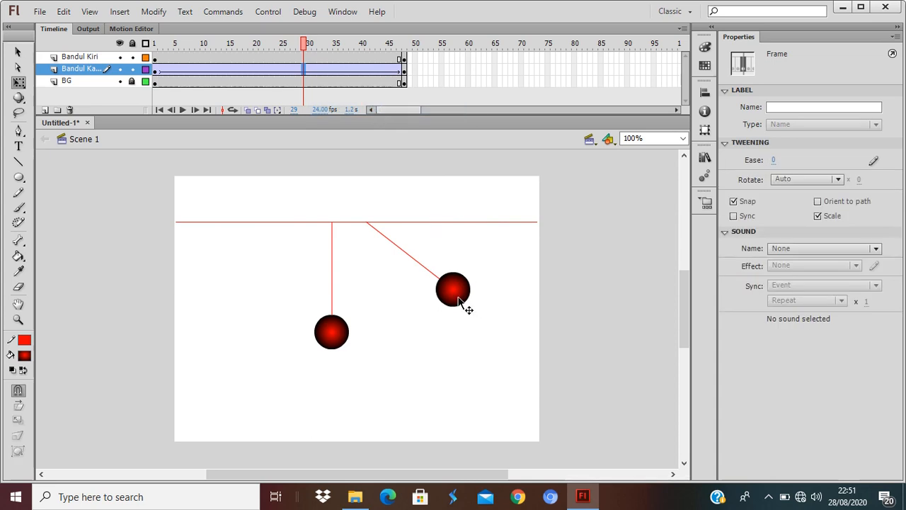
At frame 1 of Bandul Kanan, move the tweened pendulum's pivot to the top end of its string.
{"action": "left_click", "coordinate": [411, 68]}
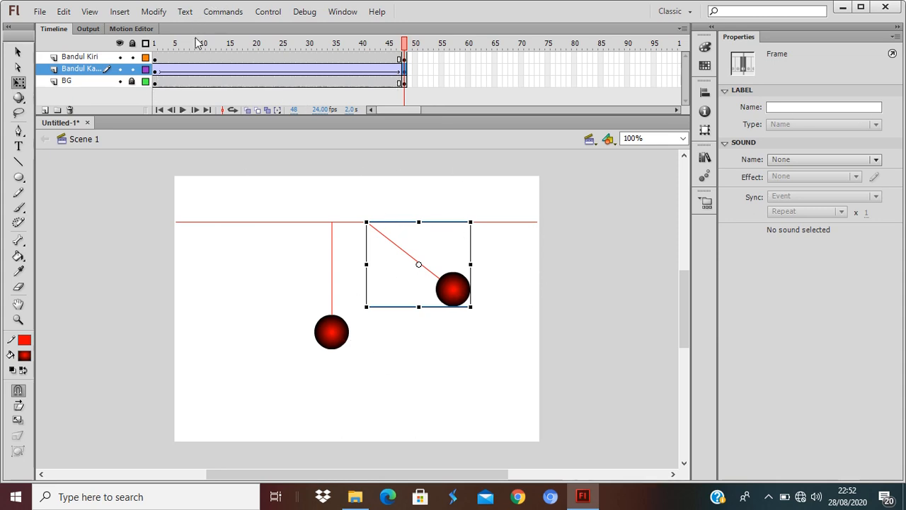
{"action": "left_click", "coordinate": [155, 71]}
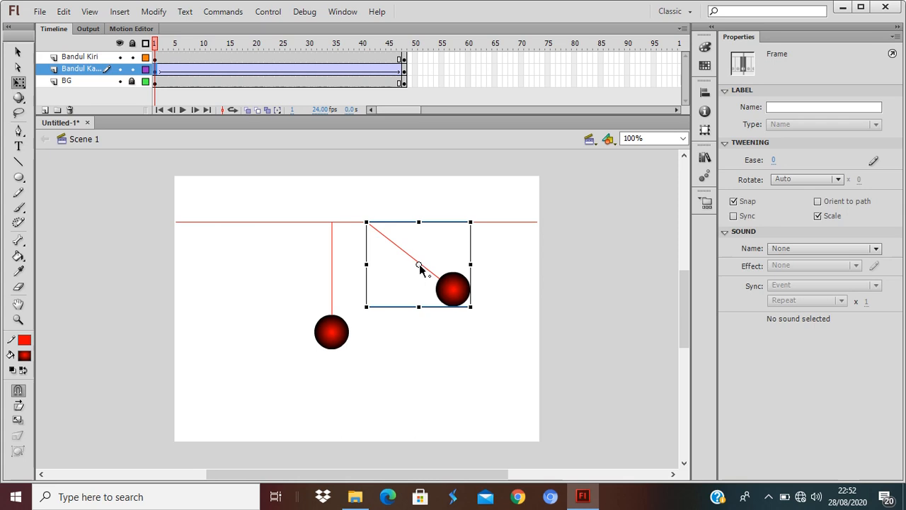
{"action": "left_click_drag", "start_coordinate": [418, 265], "coordinate": [367, 223]}
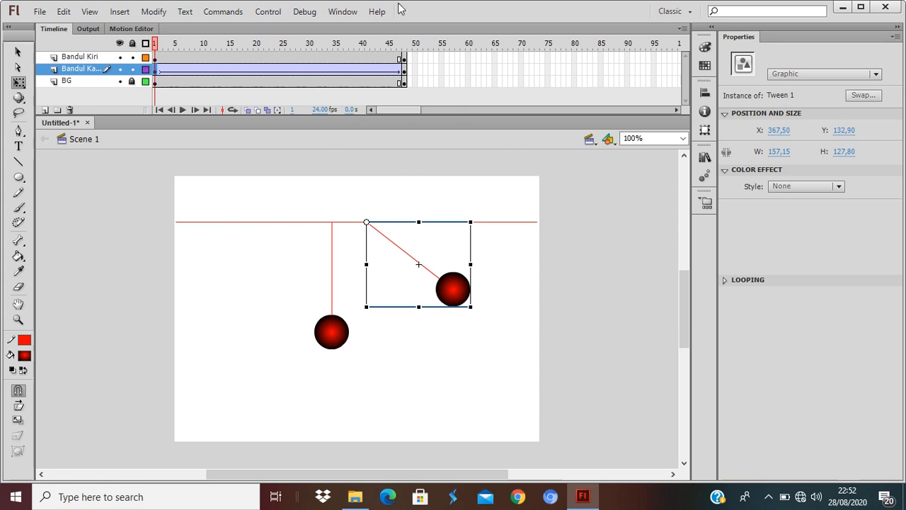
At frame 48 of Bandul Kanan, move the pivot to the string's top, rotate the pendulum down to hang vertically, and preview the swing.
{"action": "left_click", "coordinate": [405, 71]}
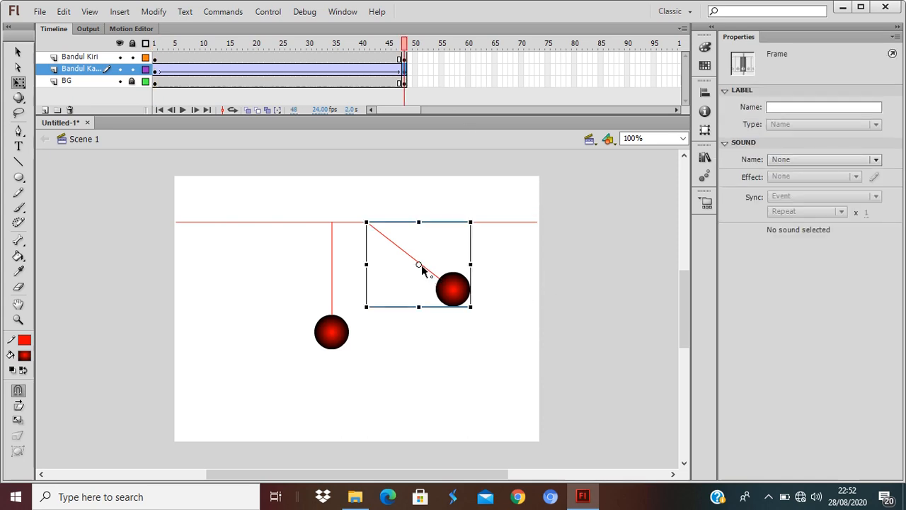
{"action": "left_click_drag", "start_coordinate": [417, 266], "coordinate": [366, 222]}
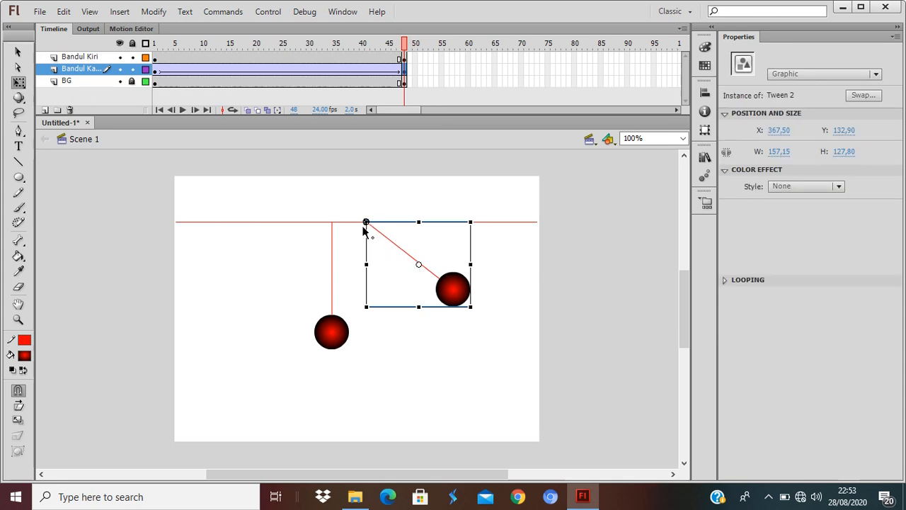
{"action": "left_click_drag", "start_coordinate": [487, 228], "coordinate": [442, 305]}
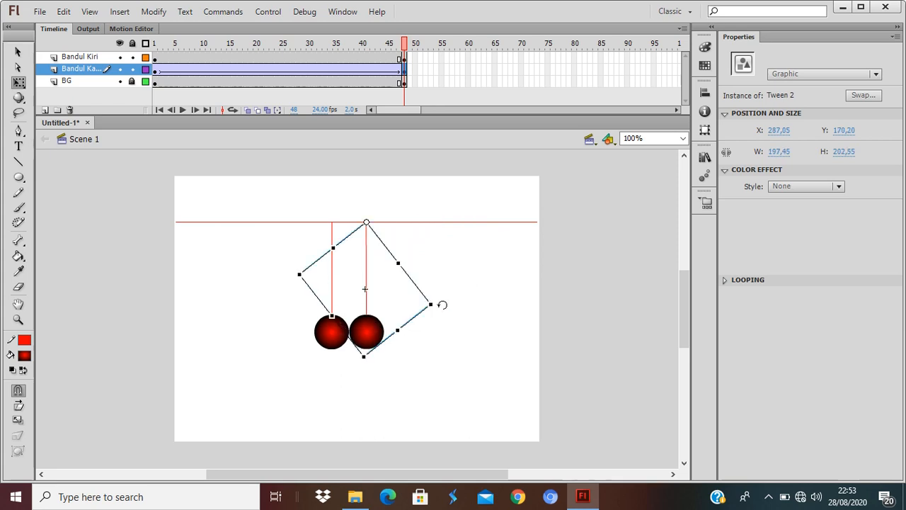
{"action": "key", "text": "Return"}
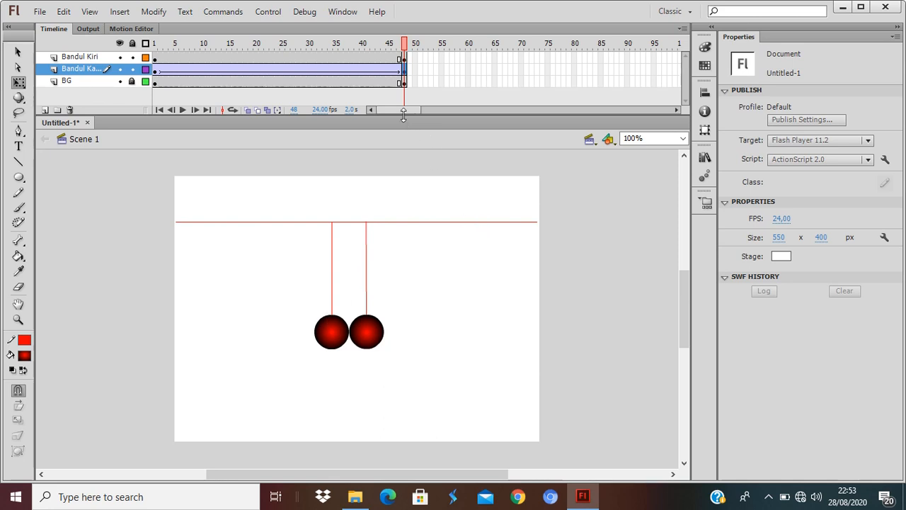
Insert keyframes at frame 96 on the Bandul Kiri, Bandul Kanan and BG layers.
{"action": "left_click_drag", "start_coordinate": [403, 109], "coordinate": [421, 111]}
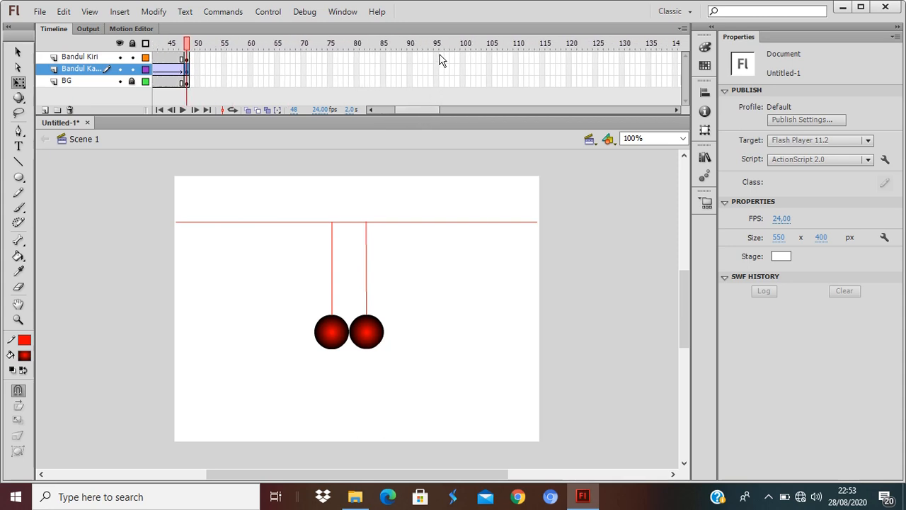
{"action": "left_click_drag", "start_coordinate": [443, 57], "coordinate": [444, 84]}
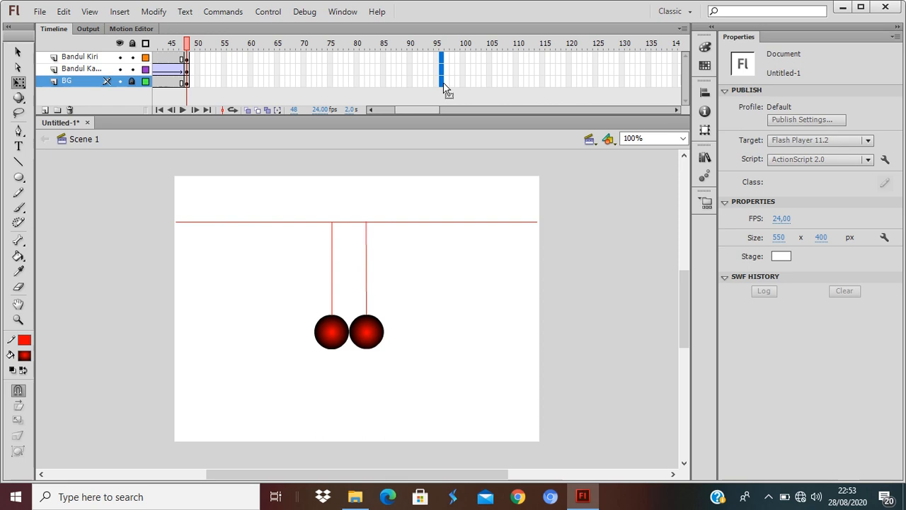
{"action": "key", "text": "F6"}
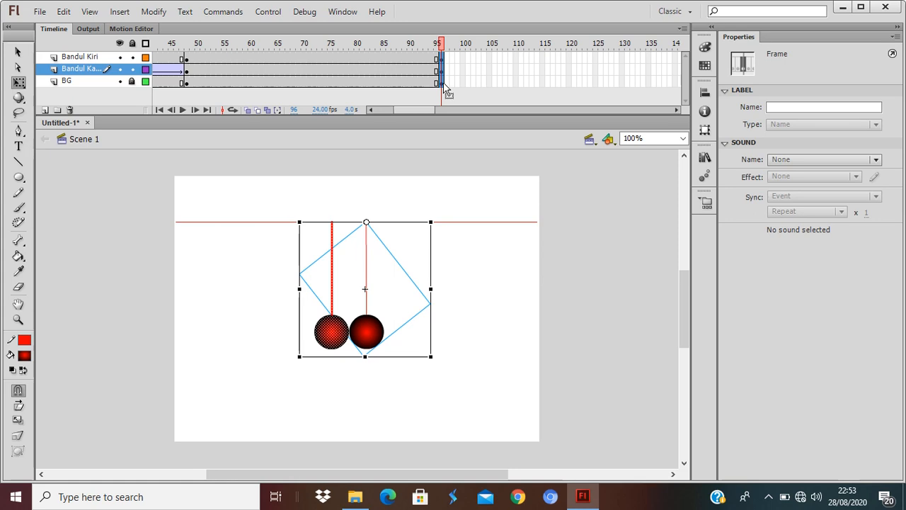
Create a classic tween on the Bandul Kiri layer between its keyframes at frames 48 and 96.
{"action": "mouse_move", "coordinate": [390, 112]}
{"action": "left_mouse_down"}
{"action": "mouse_move", "coordinate": [402, 112]}
{"action": "mouse_move", "coordinate": [379, 111]}
{"action": "left_mouse_up"}
{"action": "left_click_drag", "start_coordinate": [286, 44], "coordinate": [456, 49]}
{"action": "left_click", "coordinate": [344, 432]}
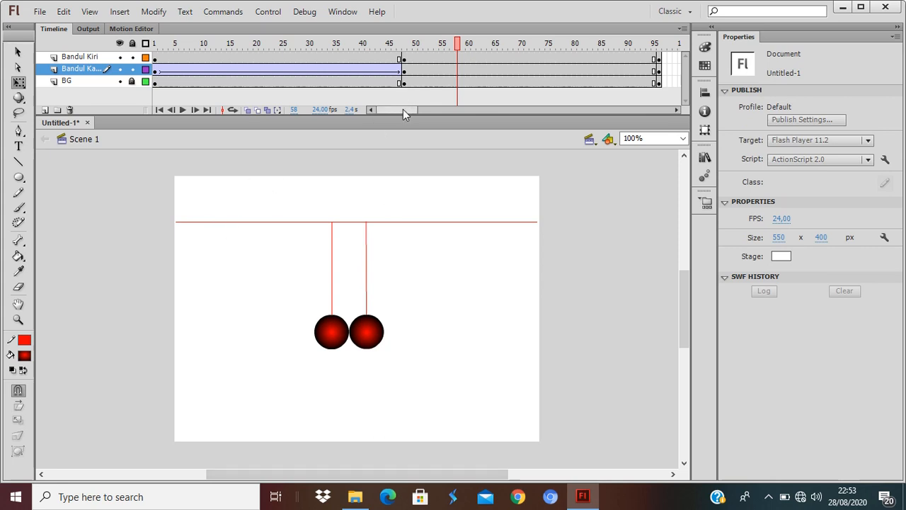
{"action": "left_click", "coordinate": [432, 58]}
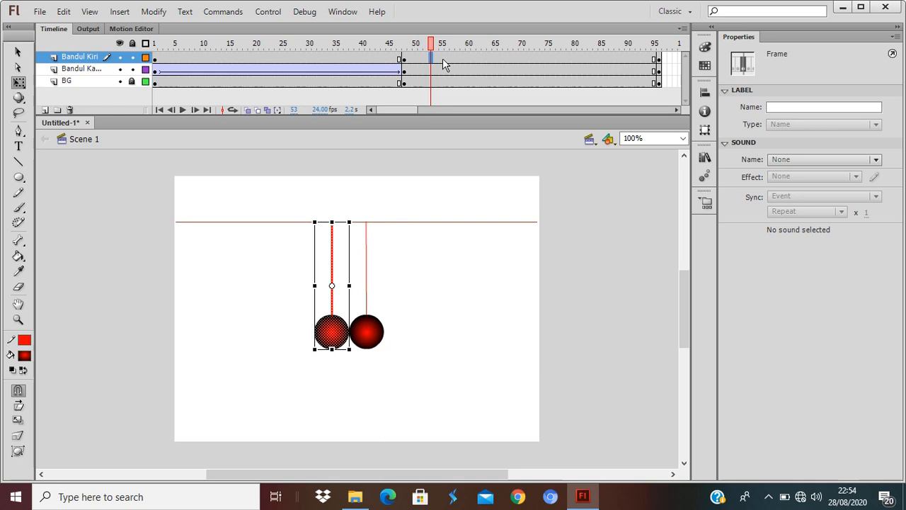
{"action": "right_click", "coordinate": [443, 59]}
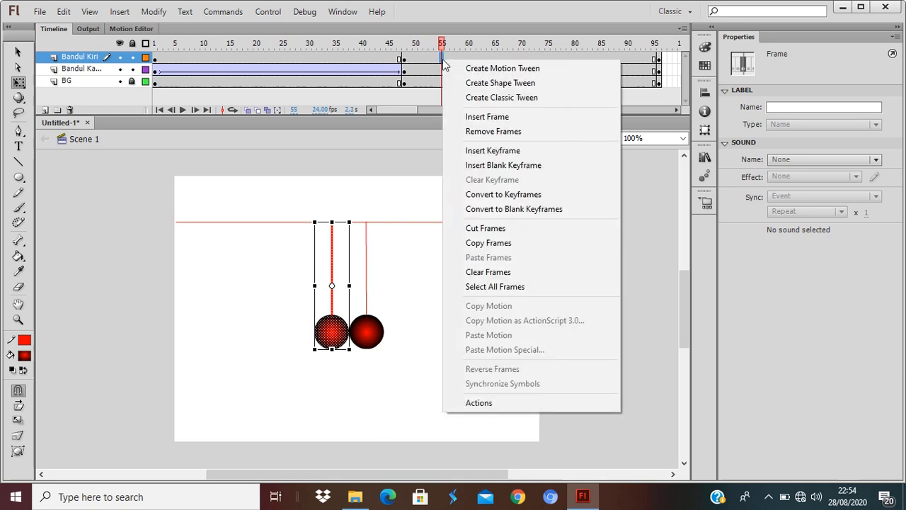
{"action": "left_click", "coordinate": [501, 97]}
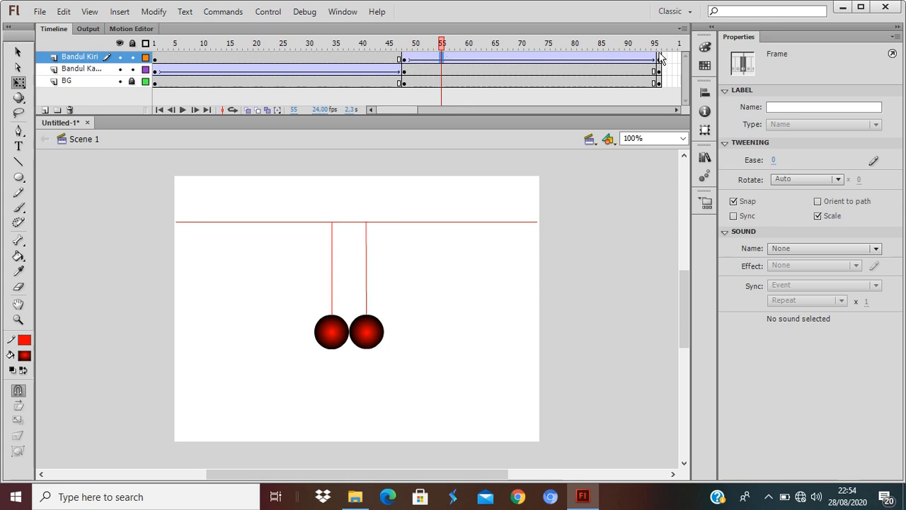
At frame 48 of Bandul Kiri, move the pendulum's pivot to the top of its string, and go to its frame 96 keyframe.
{"action": "left_click", "coordinate": [405, 60]}
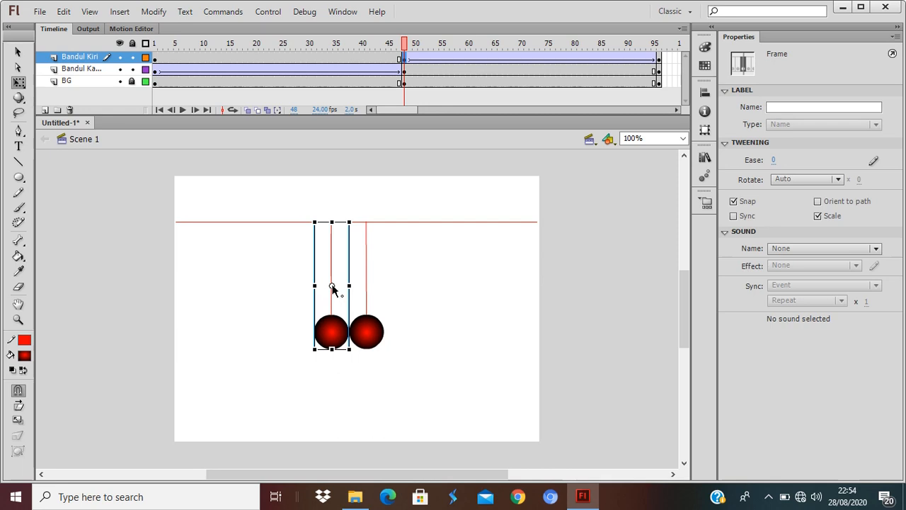
{"action": "left_click_drag", "start_coordinate": [333, 287], "coordinate": [331, 222]}
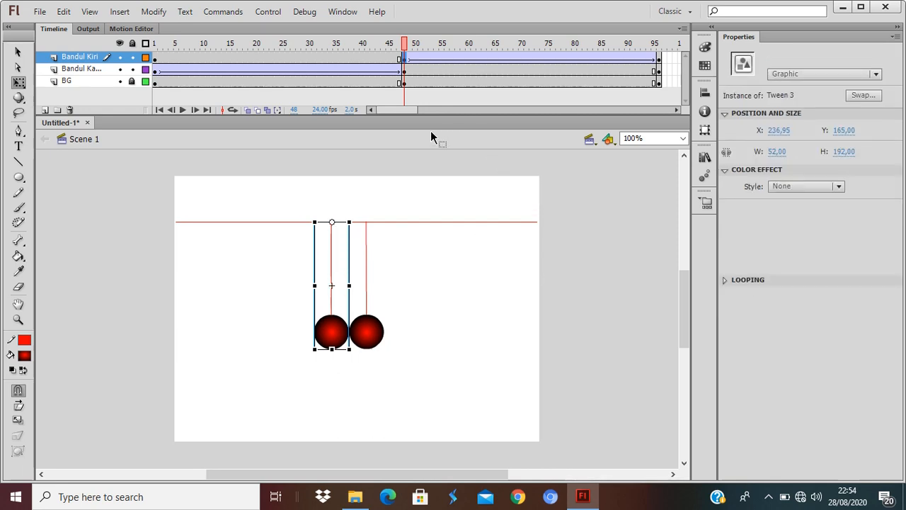
{"action": "left_click_drag", "start_coordinate": [395, 113], "coordinate": [411, 112]}
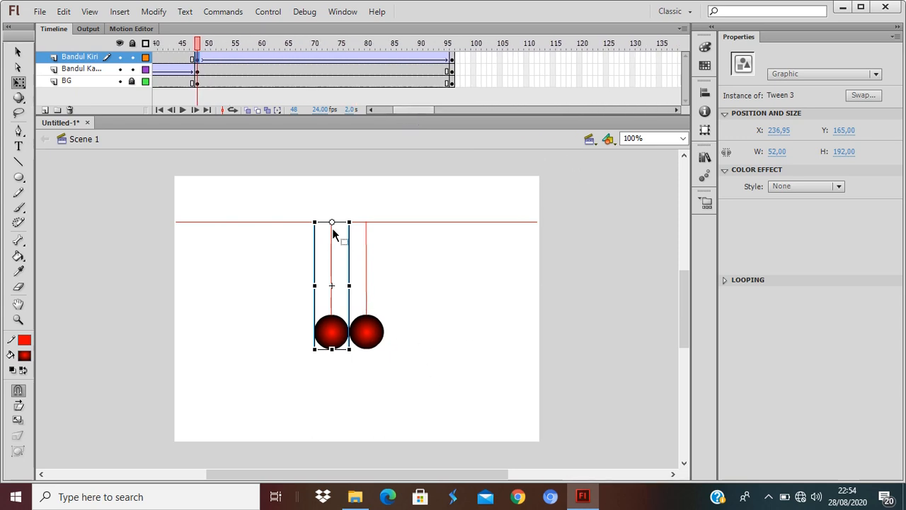
{"action": "left_click", "coordinate": [451, 59]}
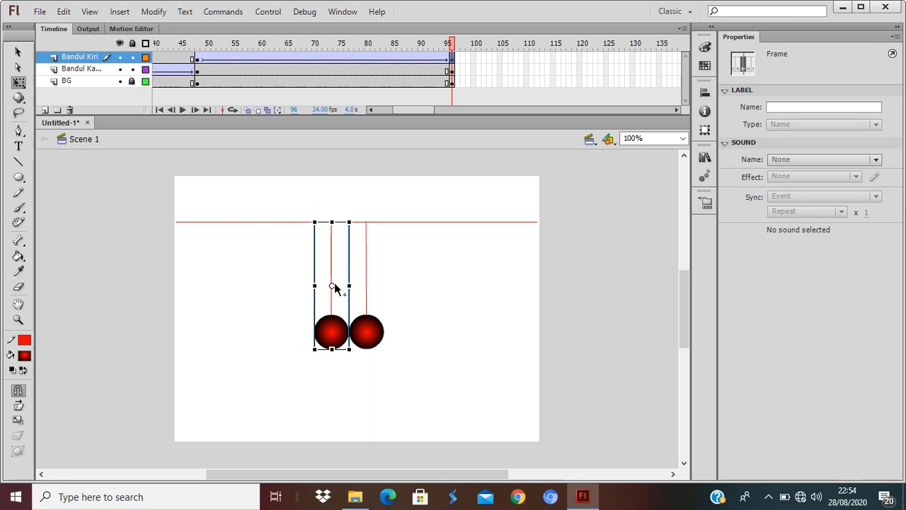
{"action": "left_click_drag", "start_coordinate": [334, 285], "coordinate": [333, 256]}
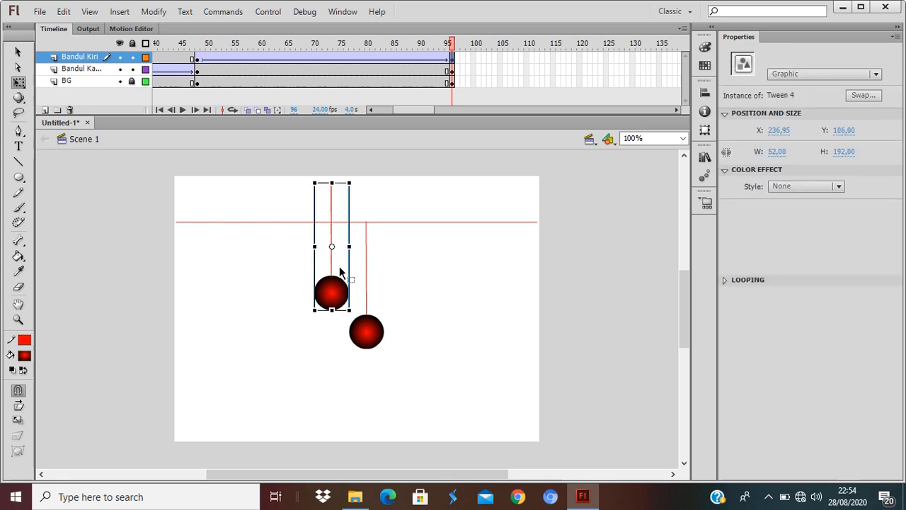
{"action": "key", "text": "ctrl+z"}
{"action": "left_click_drag", "start_coordinate": [333, 283], "coordinate": [331, 222]}
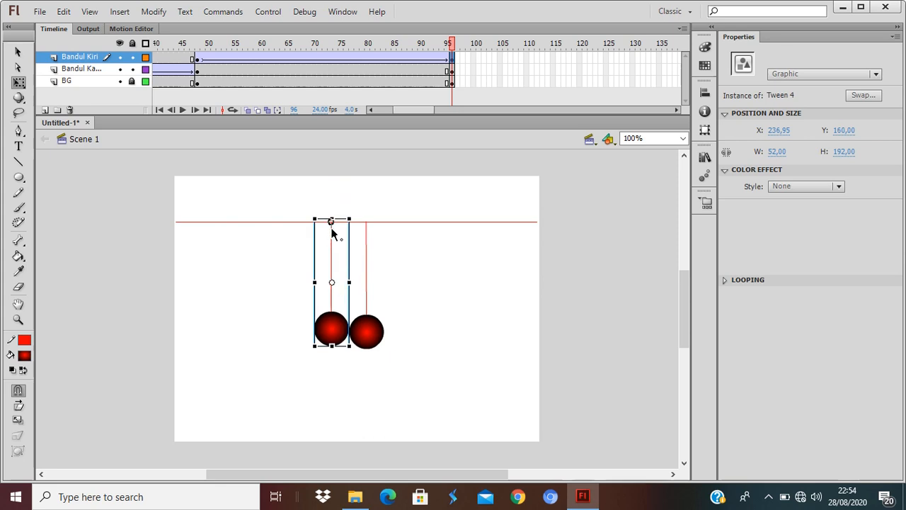
{"action": "left_click", "coordinate": [443, 282]}
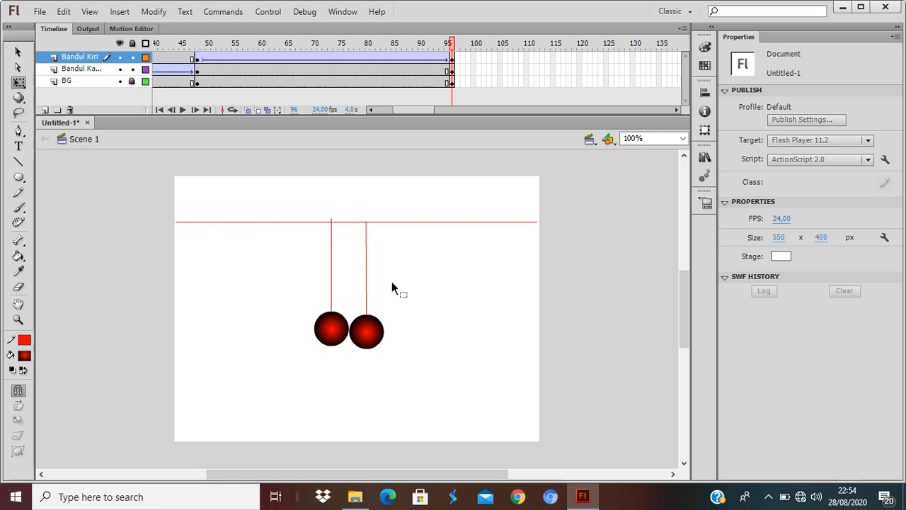
{"action": "key", "text": "ctrl+z"}
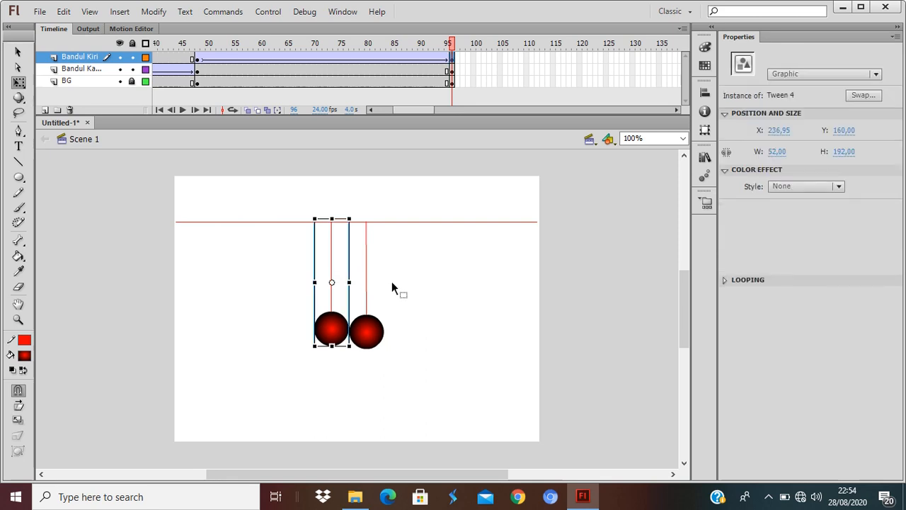
{"action": "key", "text": "ctrl+z"}
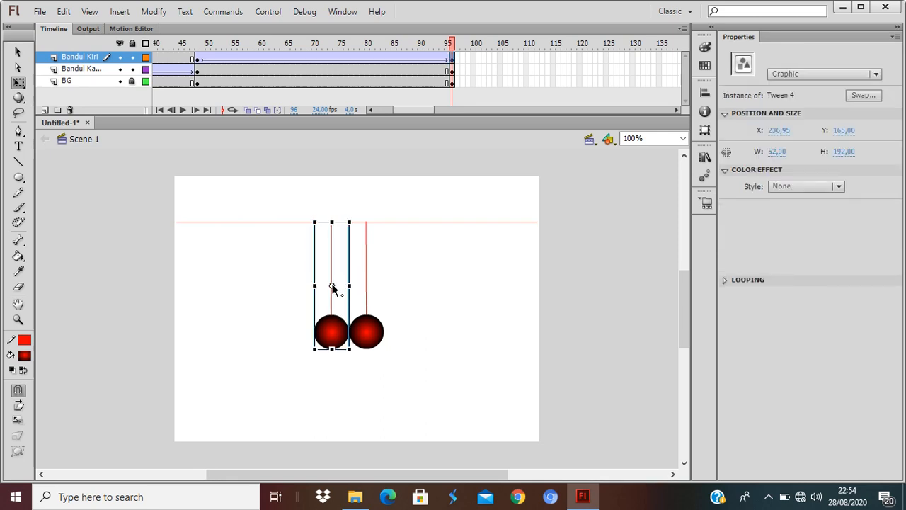
At frame 96 of Bandul Kiri, move the pivot to the string's top, rotate the pendulum outward up to the left, and preview the animation.
{"action": "left_click_drag", "start_coordinate": [332, 285], "coordinate": [332, 223]}
{"action": "left_click_drag", "start_coordinate": [319, 353], "coordinate": [216, 263]}
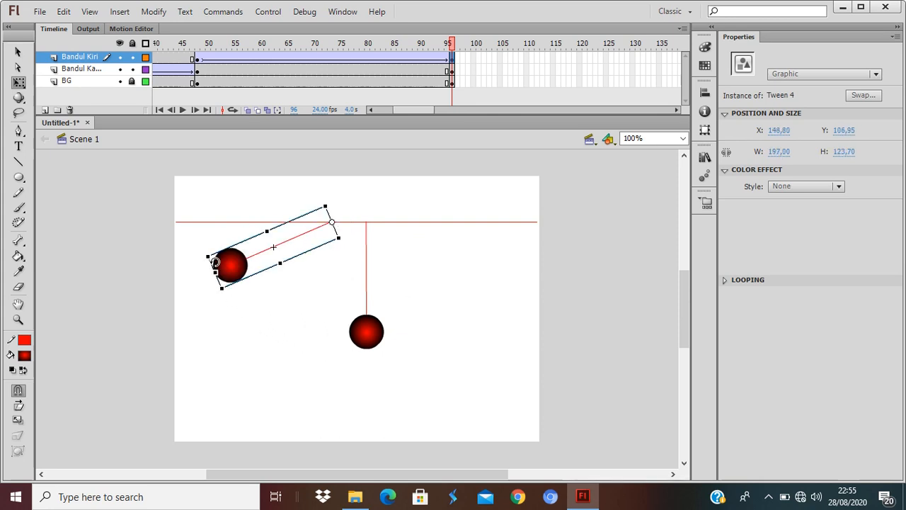
{"action": "left_click_drag", "start_coordinate": [183, 42], "coordinate": [61, 42]}
{"action": "key", "text": "Return"}
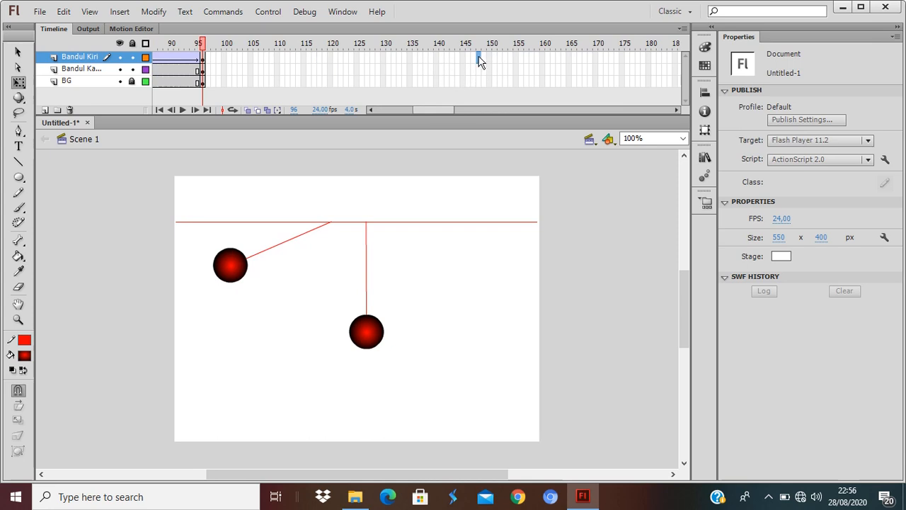
Insert keyframes at frame 148 on the Bandul Kiri, Bandul Kanan and BG layers.
{"action": "left_click_drag", "start_coordinate": [478, 58], "coordinate": [484, 87]}
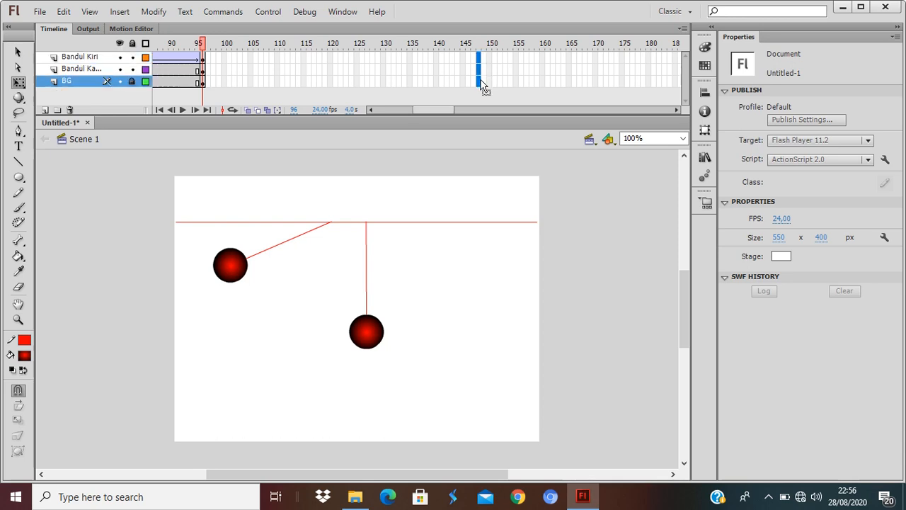
{"action": "key", "text": "F6"}
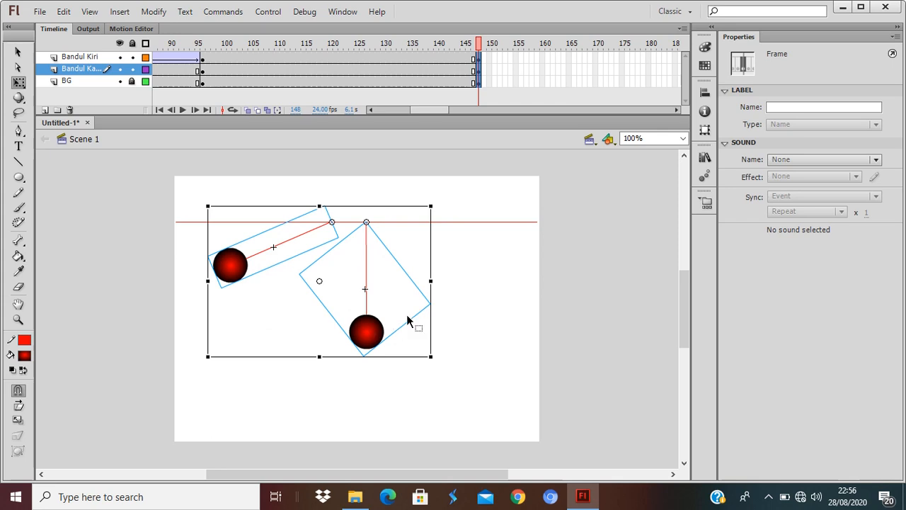
Create a classic tween on Bandul Kiri between frames 96 and 148, and rotate its frame 148 pendulum to hang vertically beside the other.
{"action": "right_click", "coordinate": [373, 58]}
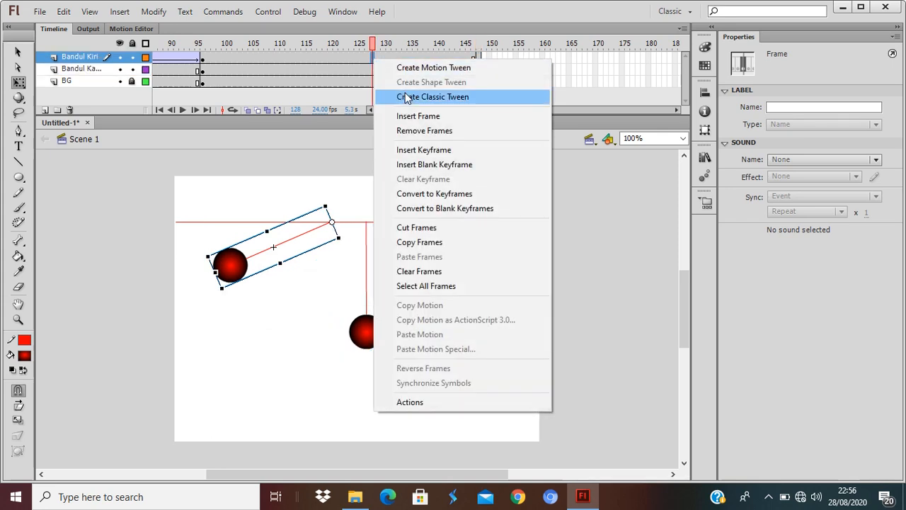
{"action": "left_click", "coordinate": [409, 96]}
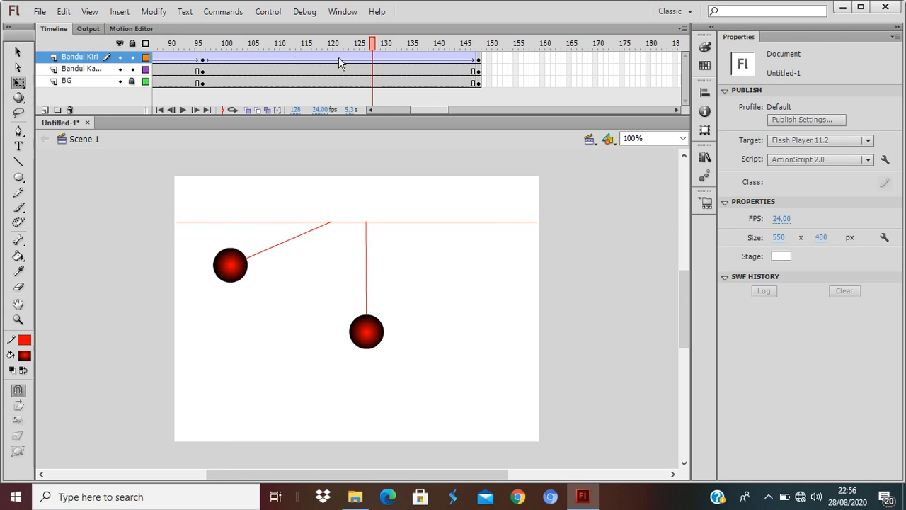
{"action": "left_click", "coordinate": [478, 57]}
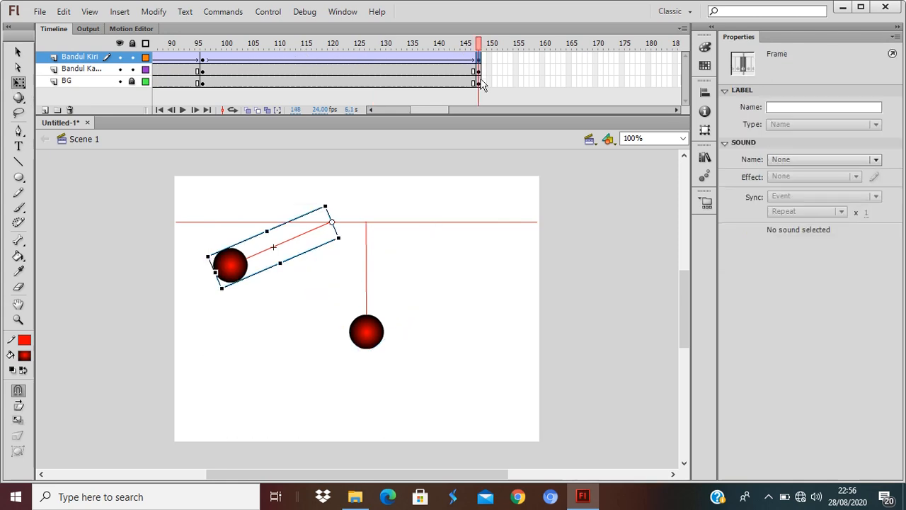
{"action": "left_click_drag", "start_coordinate": [202, 252], "coordinate": [283, 329]}
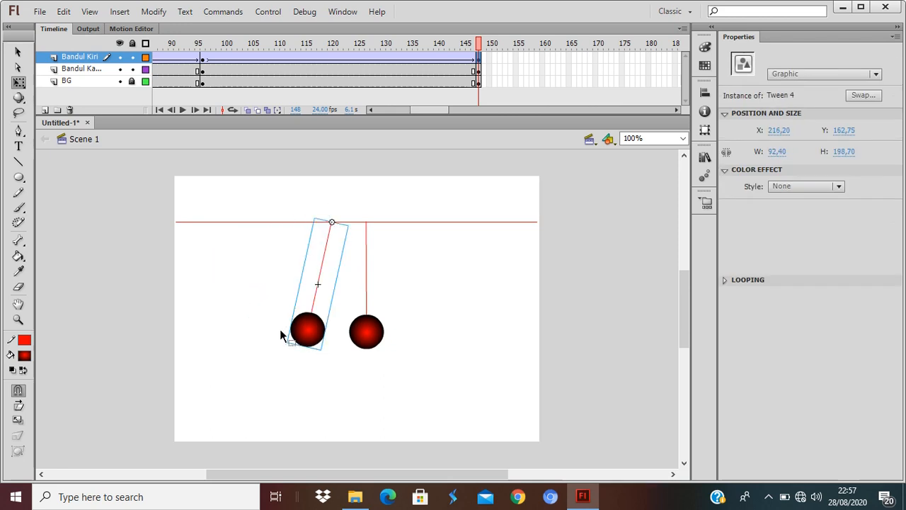
{"action": "key", "text": "ctrl+z"}
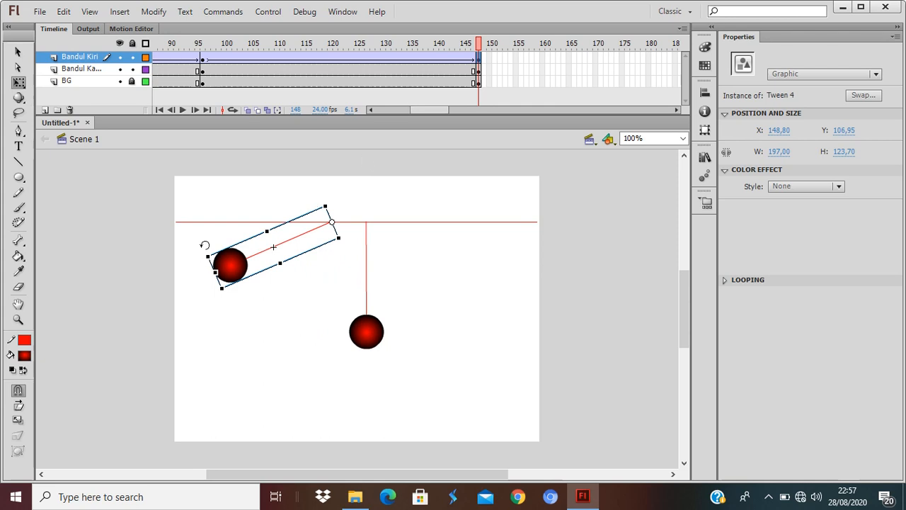
{"action": "left_click_drag", "start_coordinate": [203, 245], "coordinate": [315, 328]}
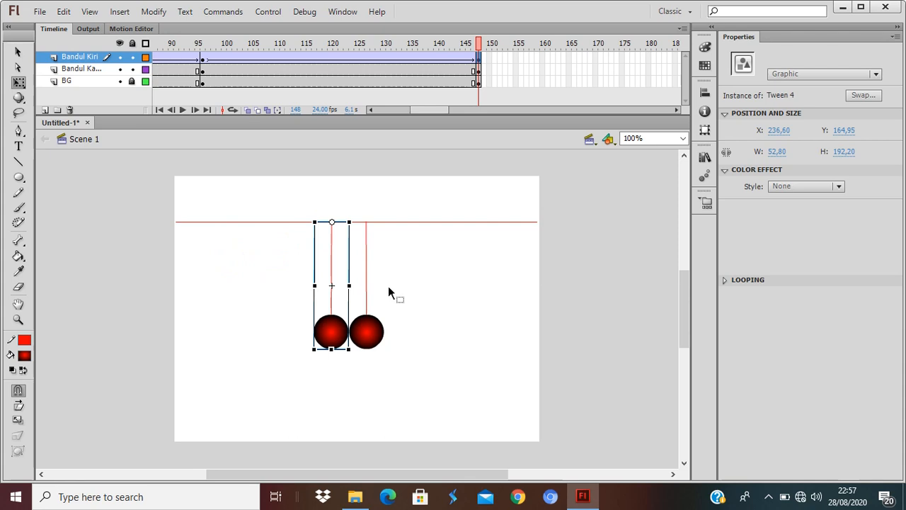
{"action": "key", "text": "Return"}
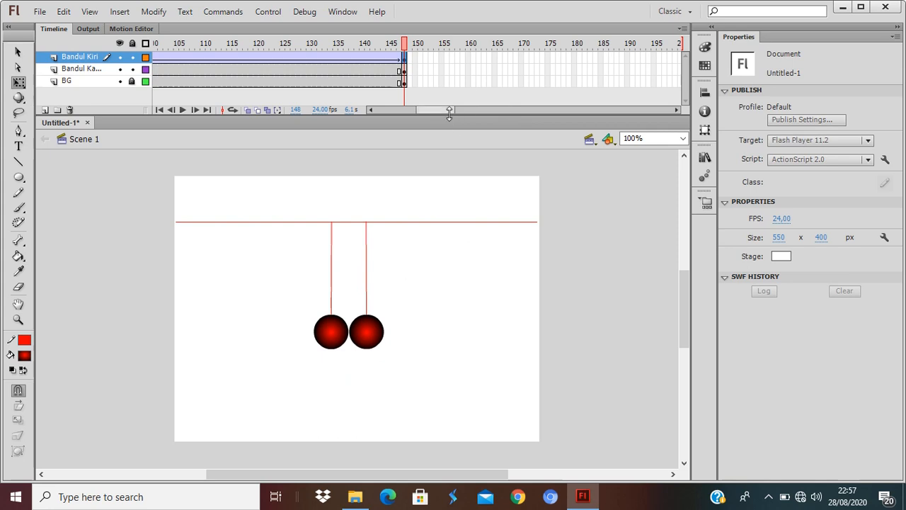
Copy the Bandul Kanan keyframe at frame 1 and paste it at frame 196 of the same layer.
{"action": "left_click_drag", "start_coordinate": [446, 110], "coordinate": [397, 112]}
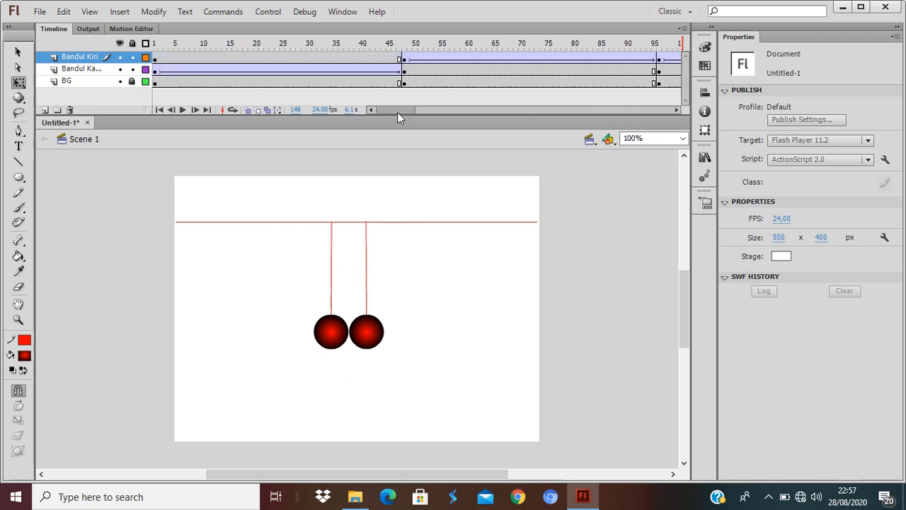
{"action": "left_click", "coordinate": [156, 69]}
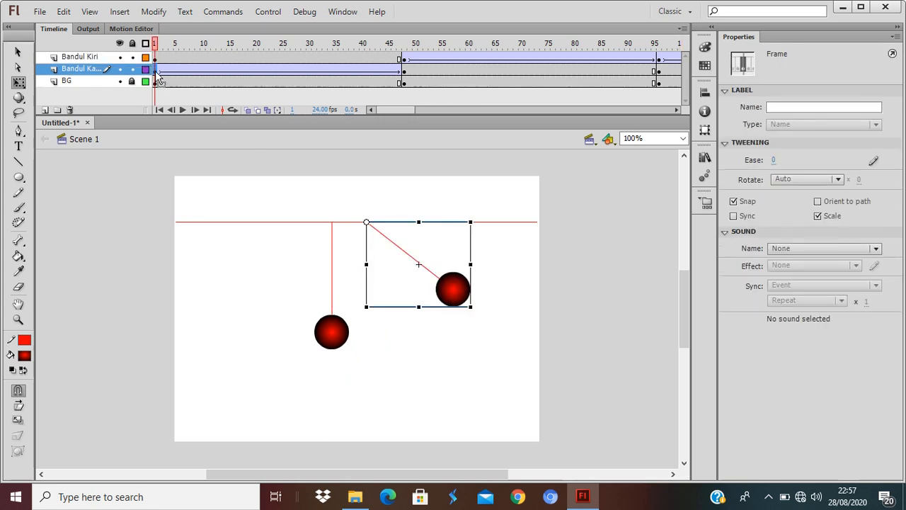
{"action": "right_click", "coordinate": [157, 73]}
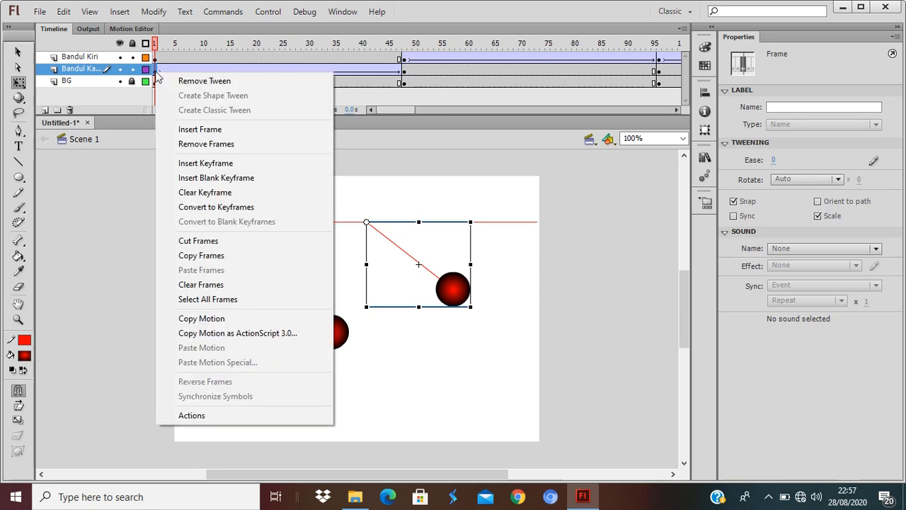
{"action": "left_click", "coordinate": [225, 256]}
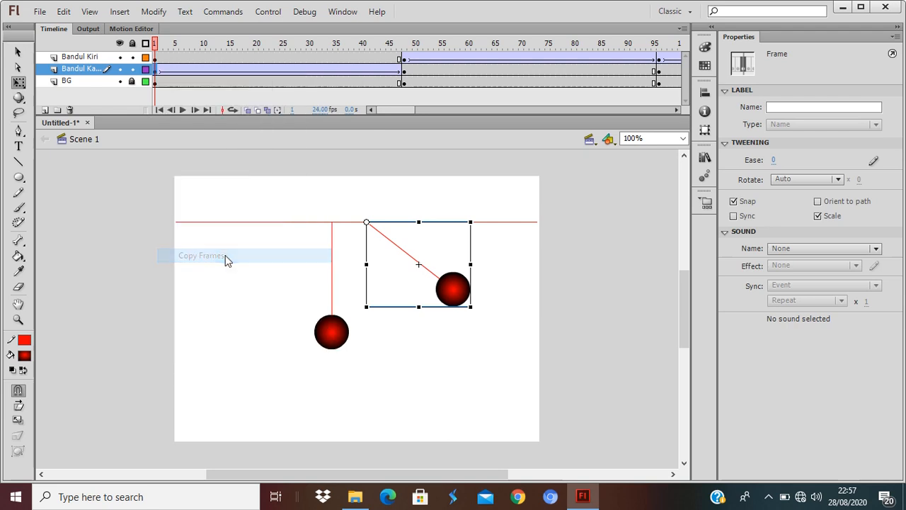
{"action": "left_click_drag", "start_coordinate": [391, 112], "coordinate": [442, 110]}
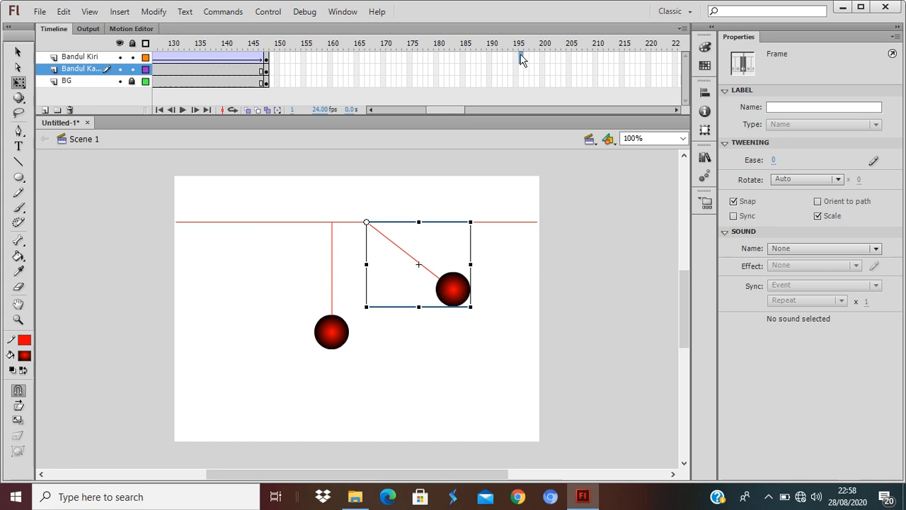
{"action": "left_click_drag", "start_coordinate": [520, 59], "coordinate": [523, 82]}
{"action": "left_click", "coordinate": [523, 83]}
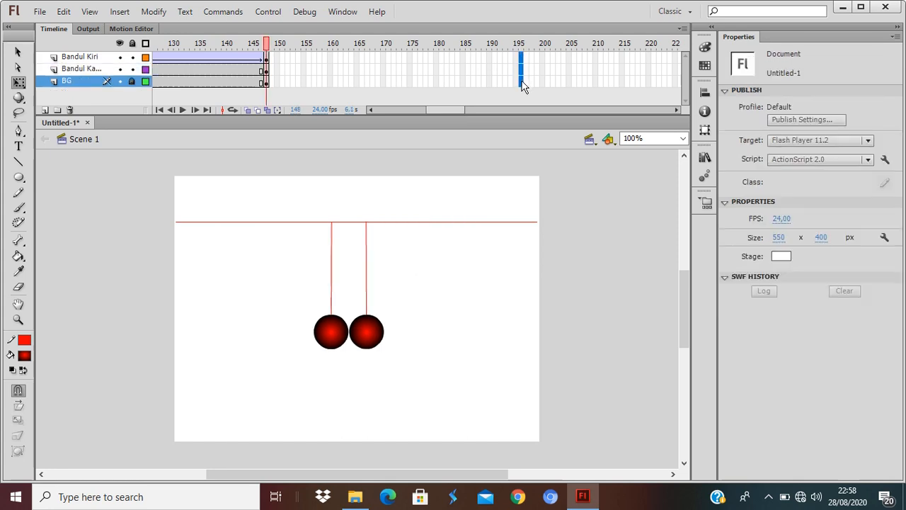
{"action": "left_click", "coordinate": [522, 70]}
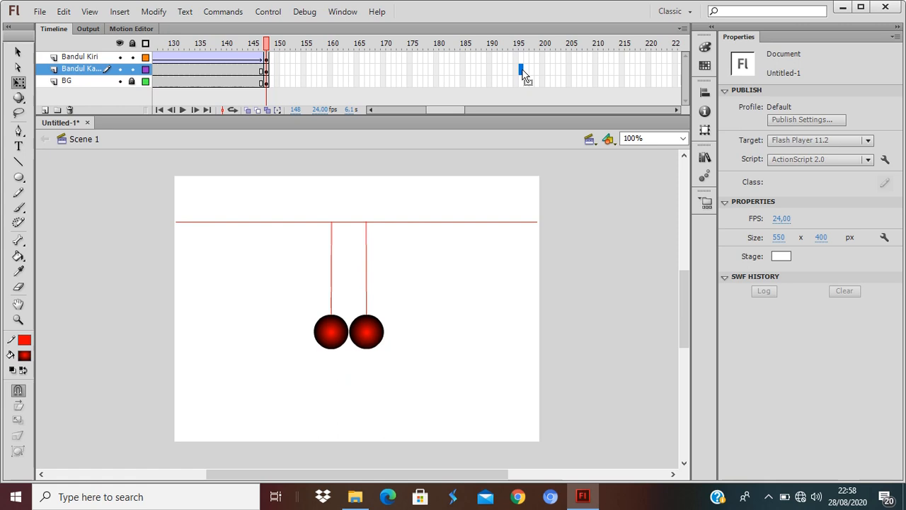
{"action": "right_click", "coordinate": [522, 71]}
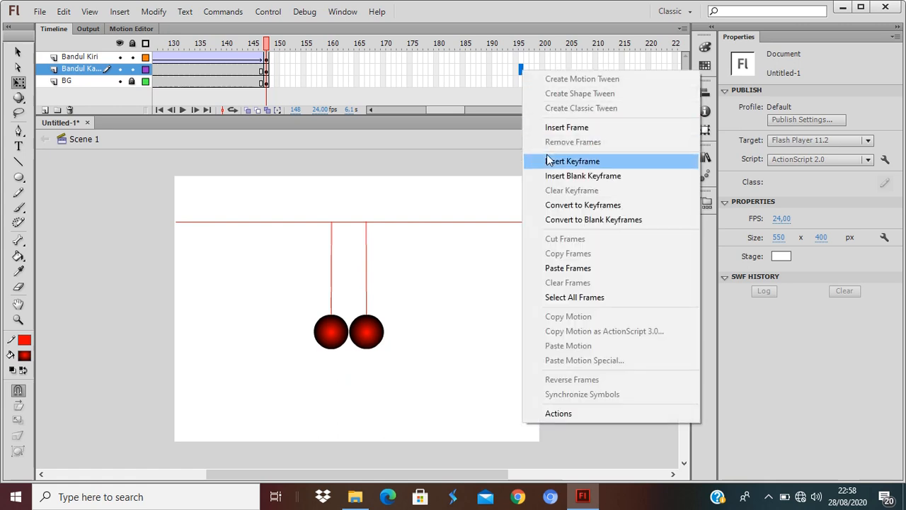
{"action": "left_click", "coordinate": [577, 267]}
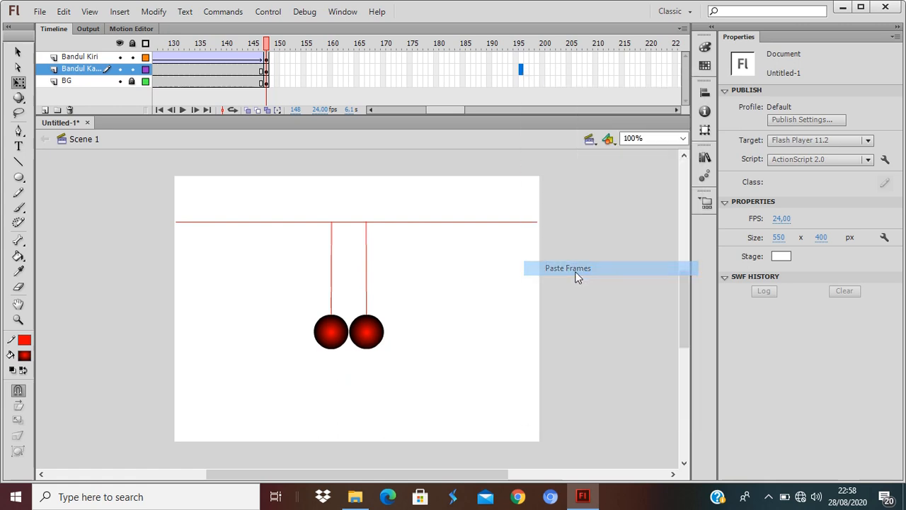
{"action": "left_click", "coordinate": [521, 70]}
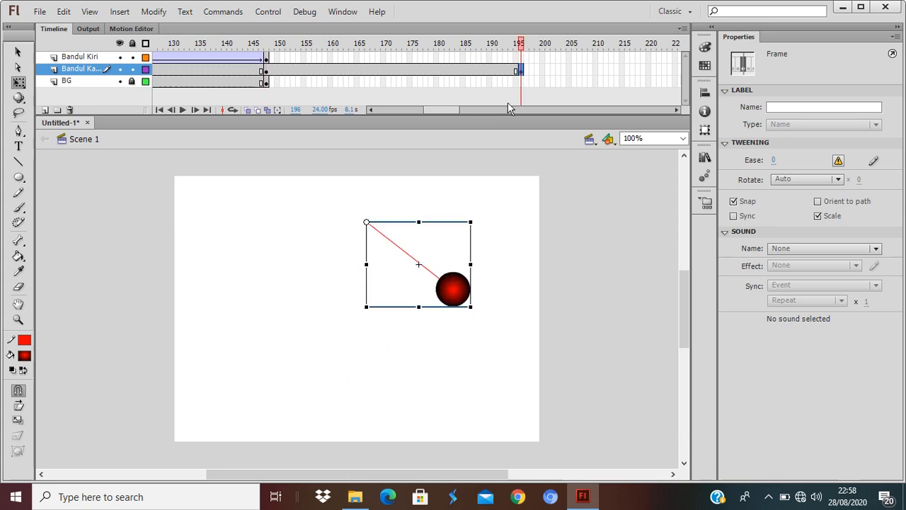
Insert keyframes at frame 196 on the Bandul Kiri and BG layers.
{"action": "left_click", "coordinate": [520, 58]}
{"action": "left_click", "coordinate": [522, 60]}
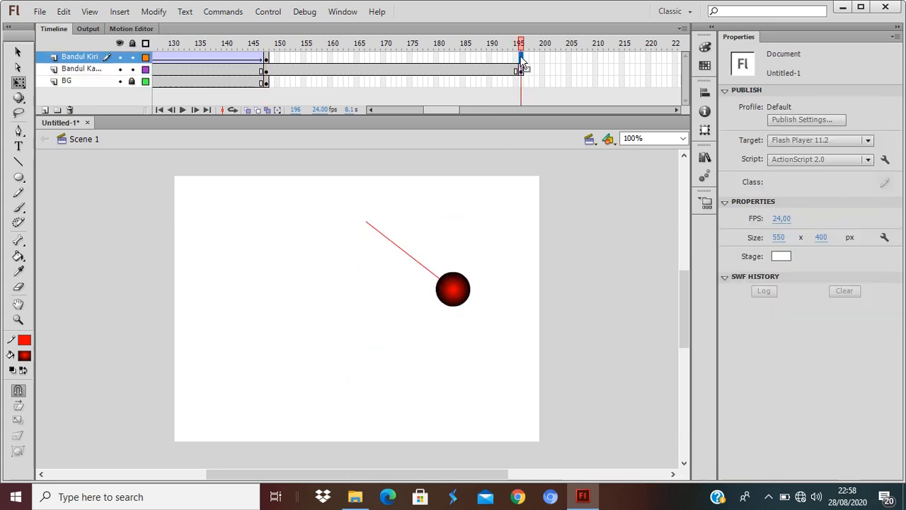
{"action": "right_click", "coordinate": [522, 60]}
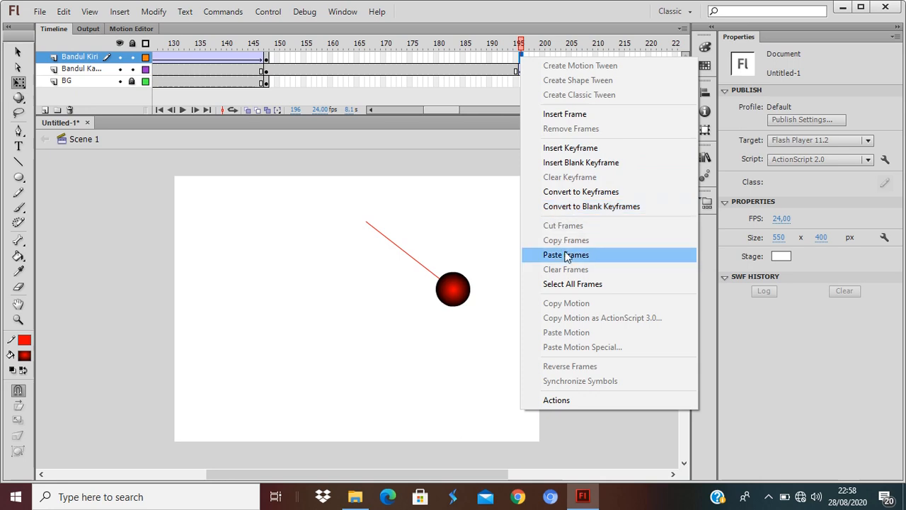
{"action": "left_click", "coordinate": [574, 116]}
{"action": "left_click", "coordinate": [524, 81]}
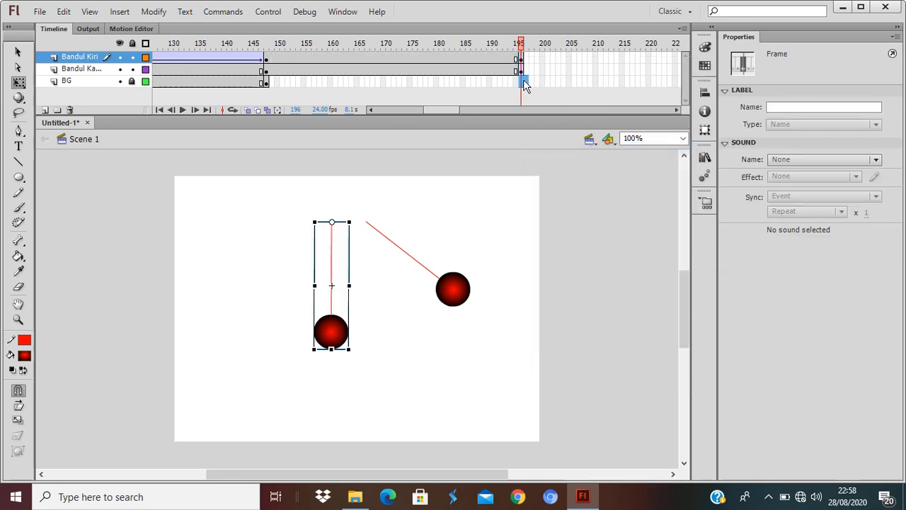
{"action": "left_click", "coordinate": [524, 81]}
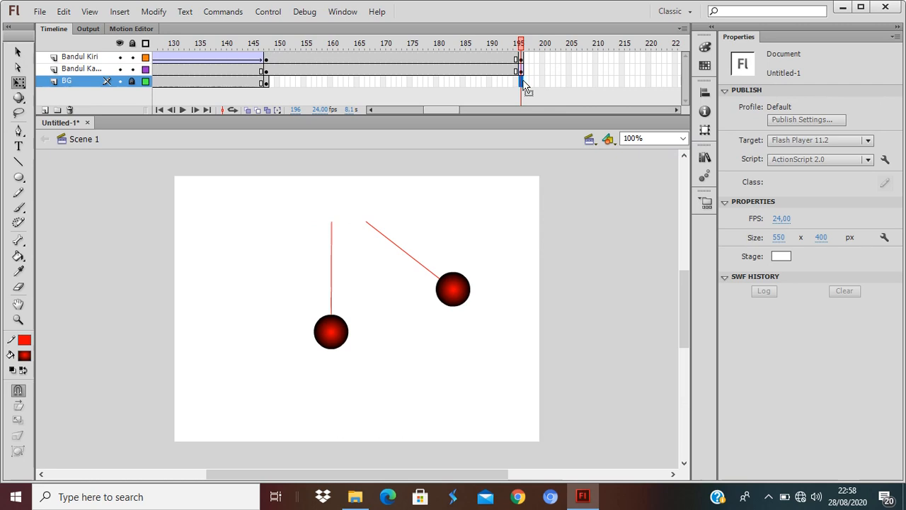
{"action": "right_click", "coordinate": [523, 82]}
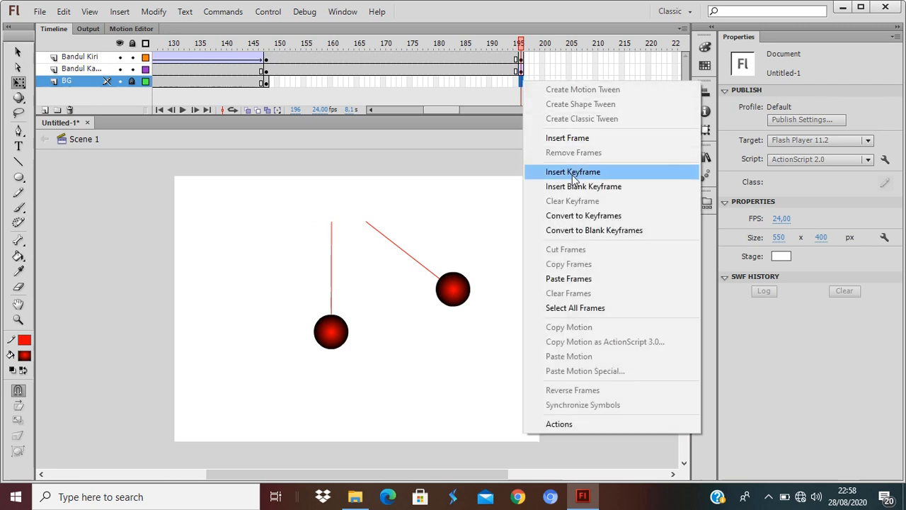
{"action": "left_click", "coordinate": [573, 175]}
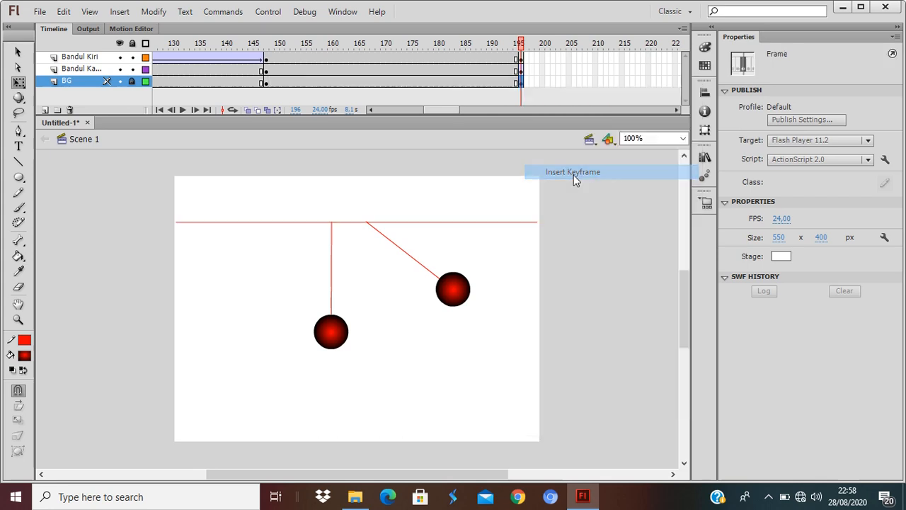
Create a classic tween on Bandul Kanan between frames 148 and 196, test the movie, and close the test window.
{"action": "right_click", "coordinate": [391, 69]}
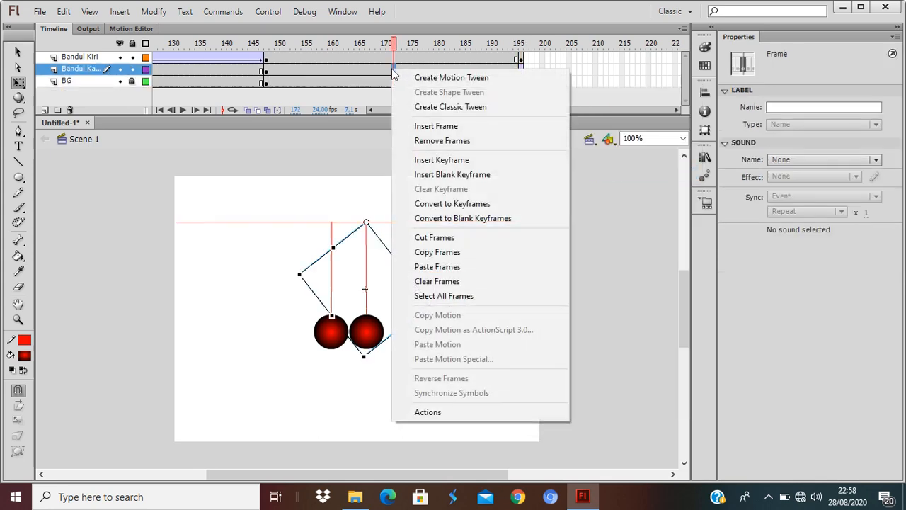
{"action": "left_click", "coordinate": [421, 107]}
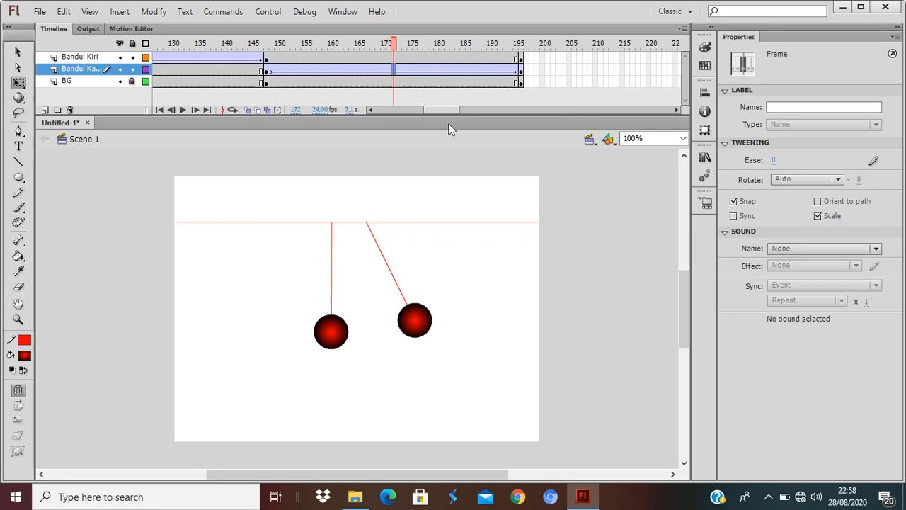
{"action": "key", "text": "ctrl+Return"}
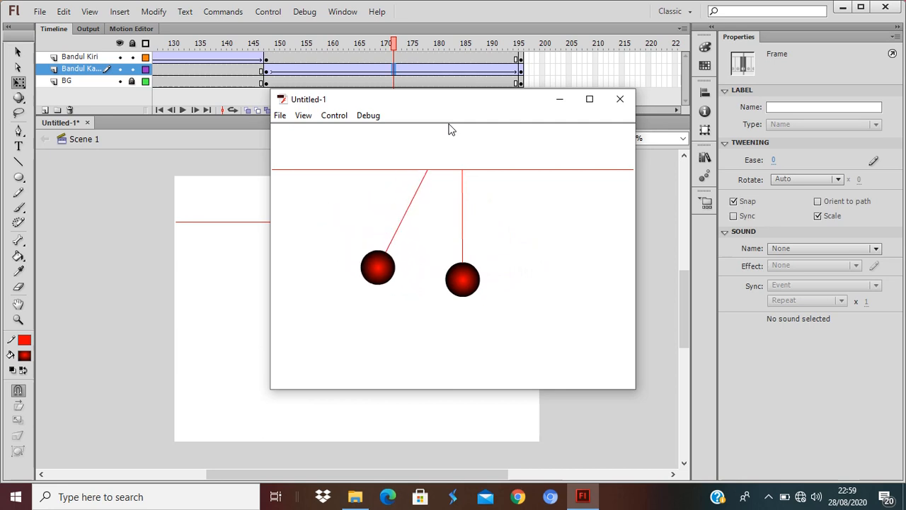
{"action": "left_click", "coordinate": [620, 98]}
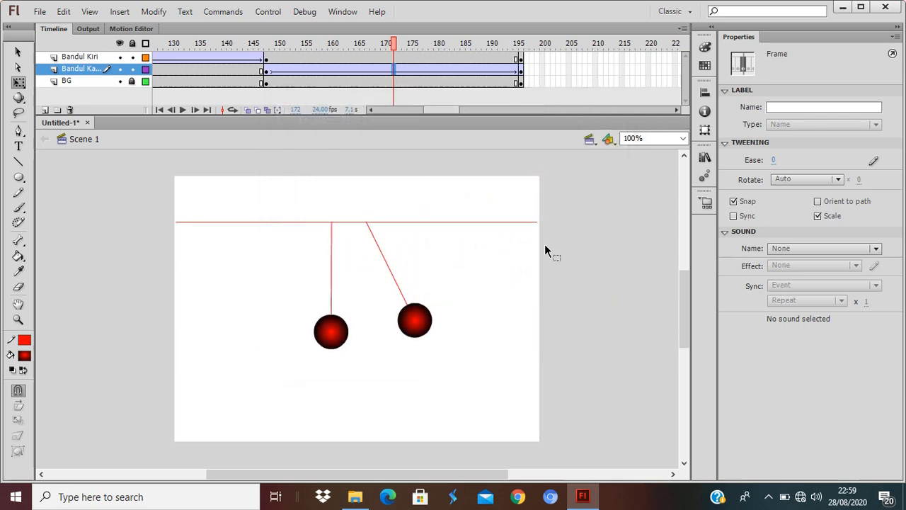